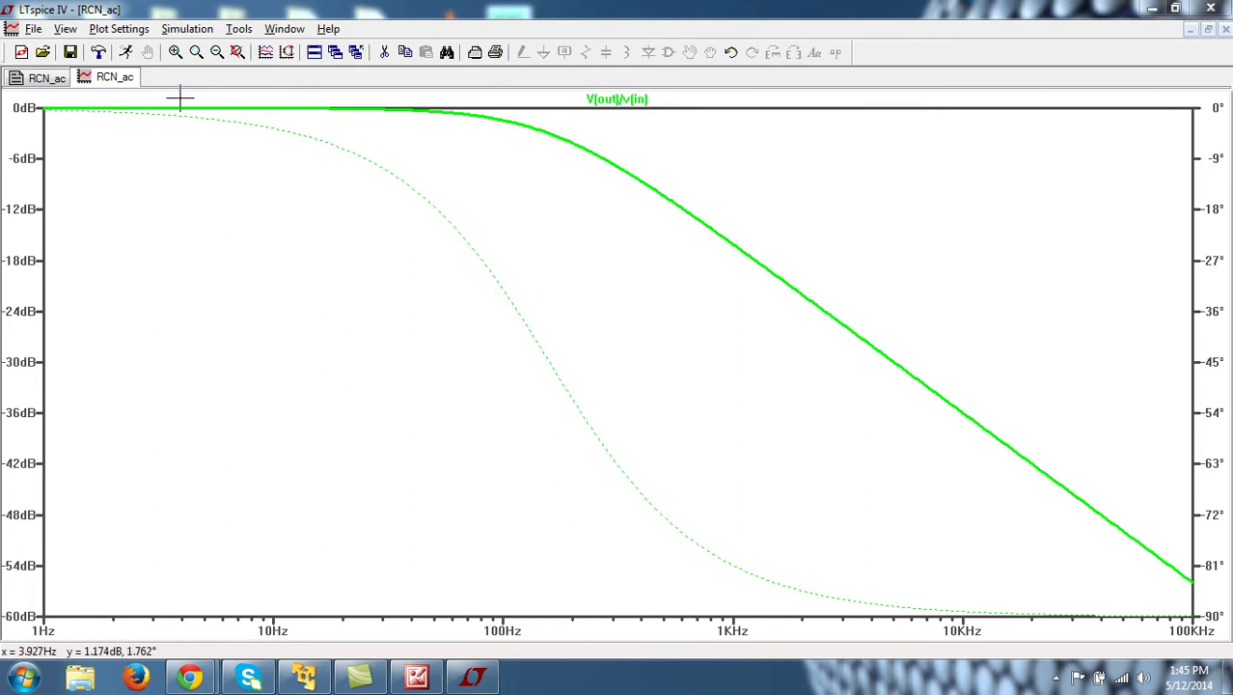
Add a new plot pane above the Bode plot and plot V(out) in it.
{"action": "left_click", "coordinate": [130, 30]}
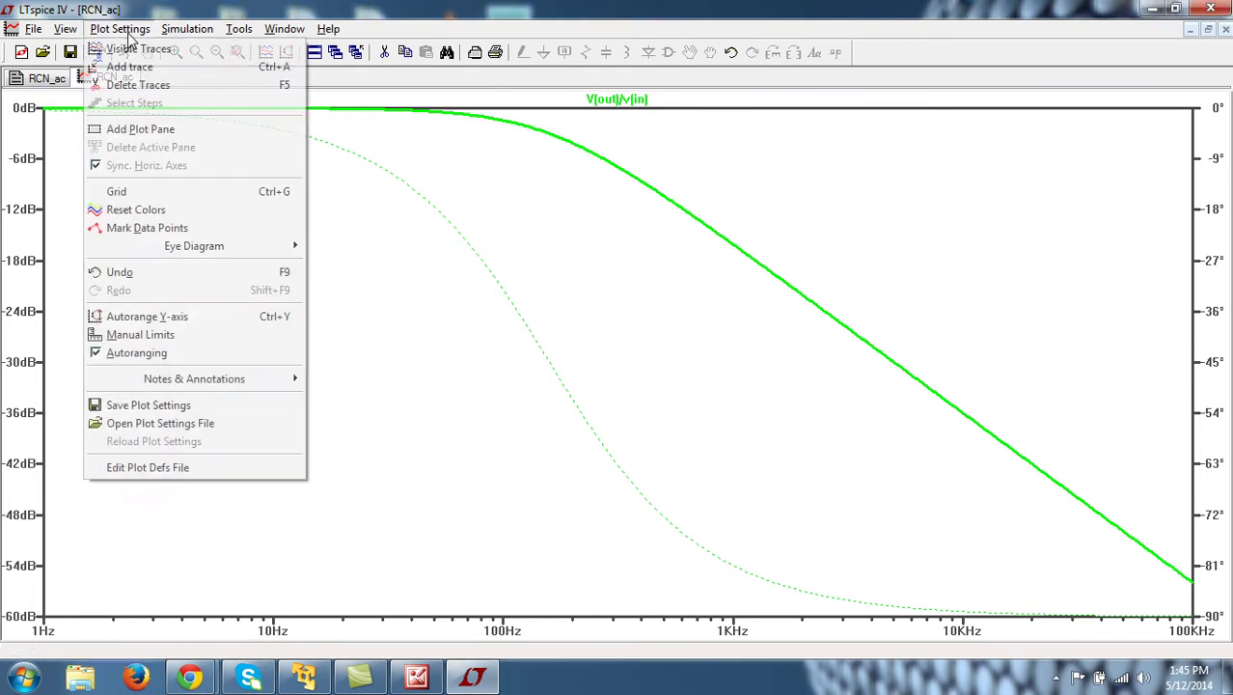
{"action": "left_click", "coordinate": [144, 130]}
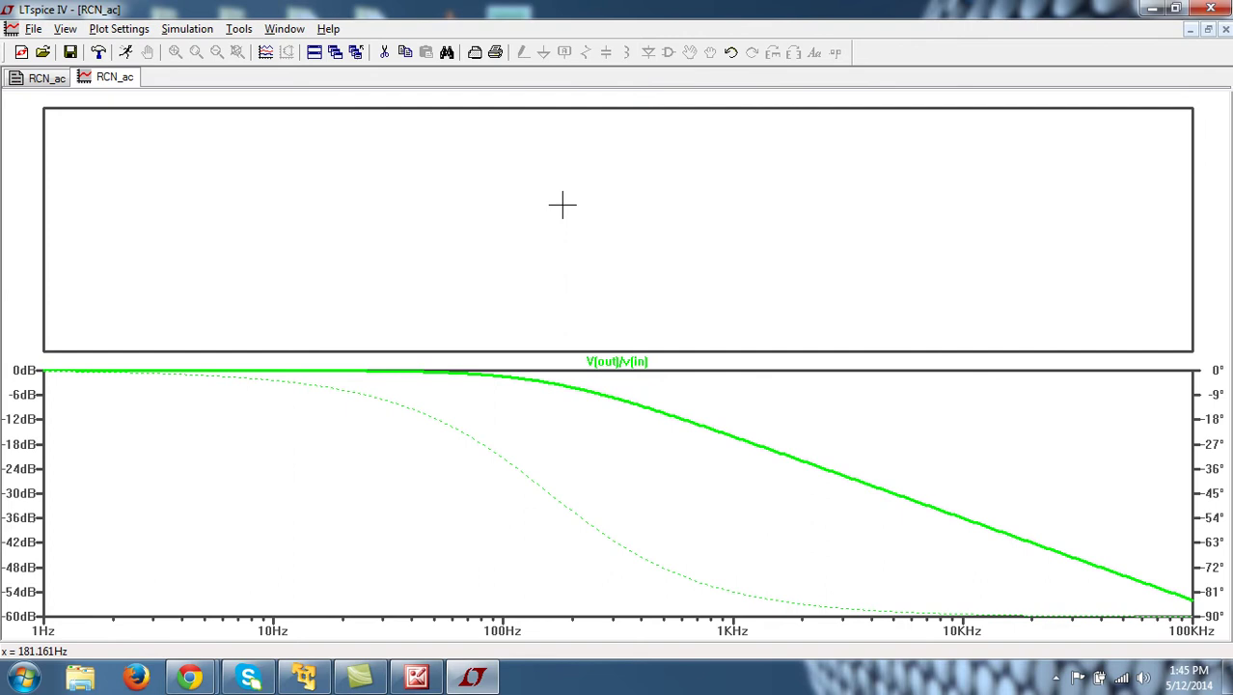
{"action": "key", "text": "ctrl+a"}
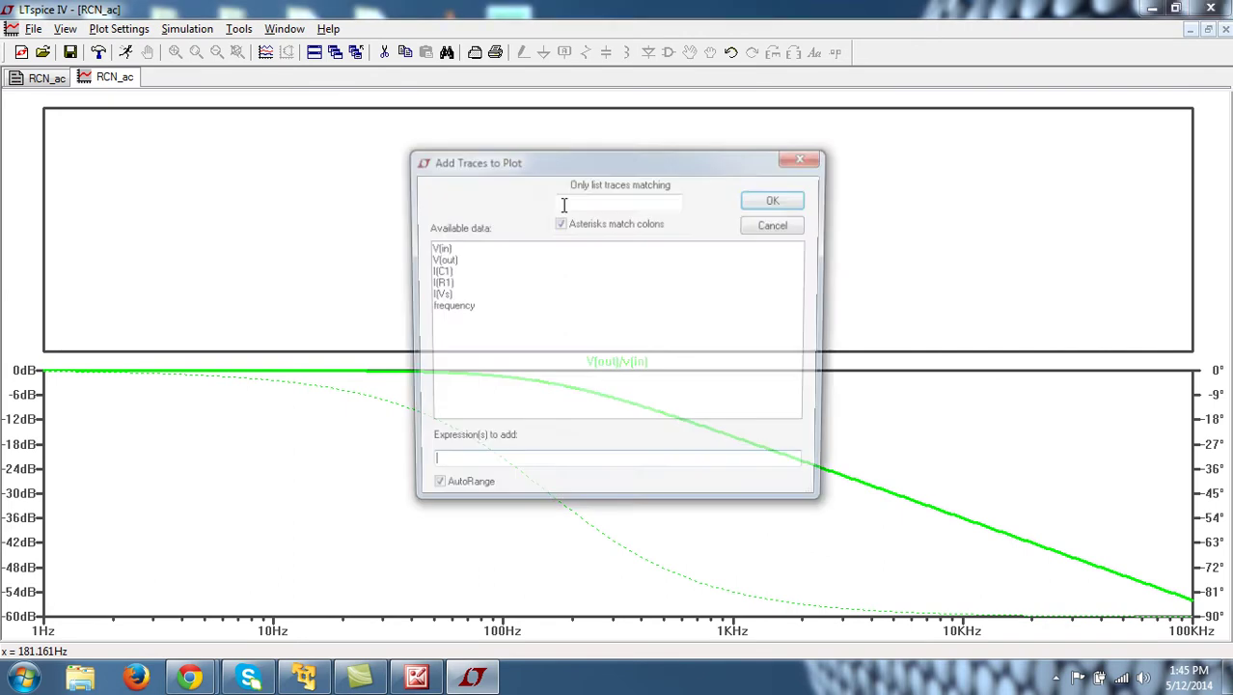
{"action": "double_click", "coordinate": [439, 260]}
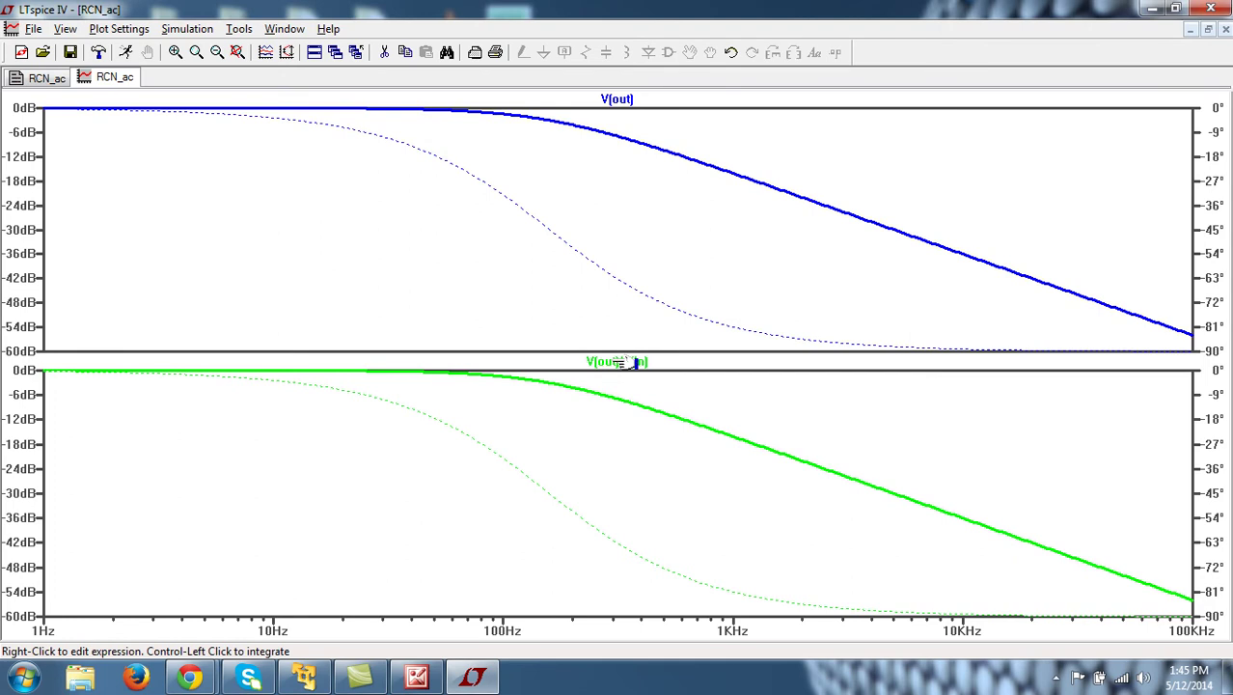
Change the lower pane's trace expression from V(out)/V(in) to V(out).
{"action": "right_click", "coordinate": [632, 362]}
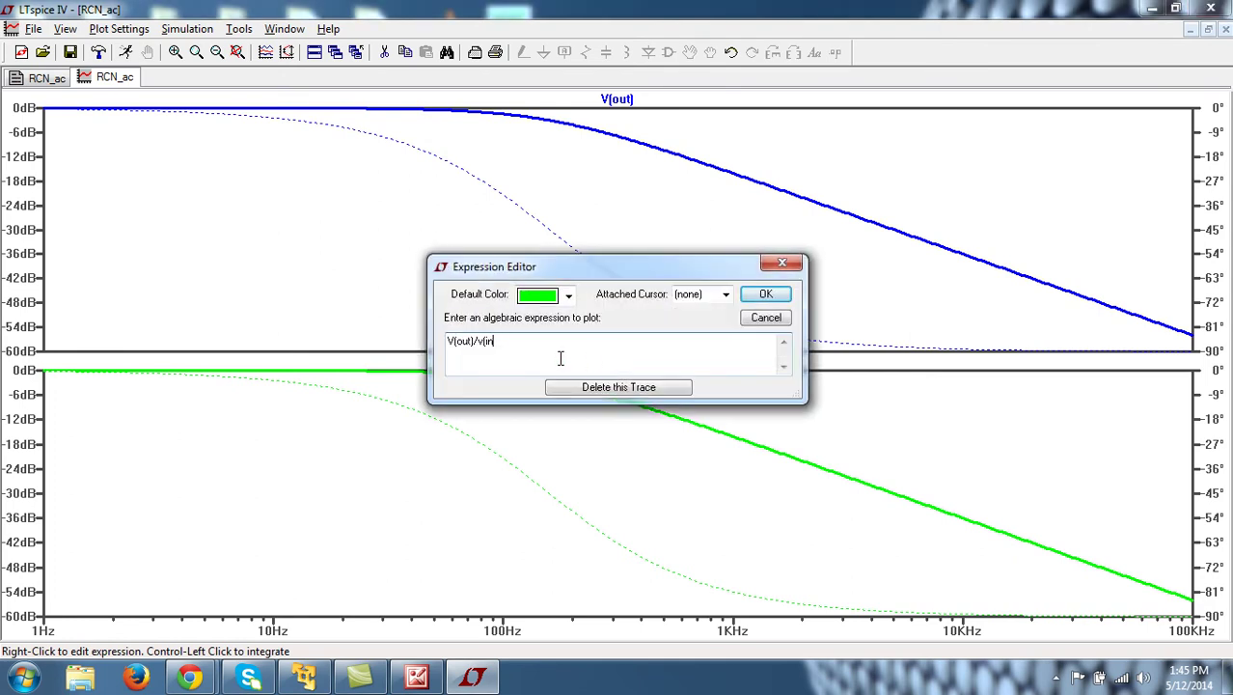
{"action": "key", "text": "BackSpace"}
{"action": "key", "text": "BackSpace"}
{"action": "left_click", "coordinate": [781, 297]}
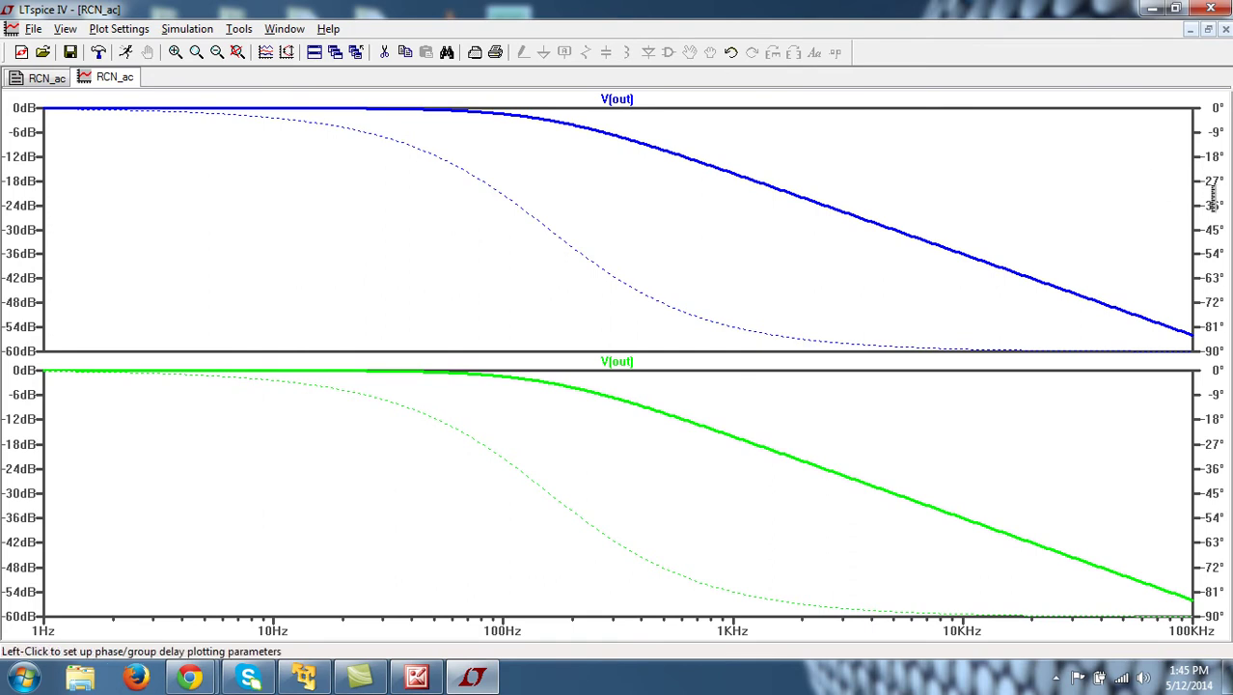
Turn off the phase curve in the upper V(out) pane and the magnitude curve in the lower pane.
{"action": "left_click", "coordinate": [1212, 204]}
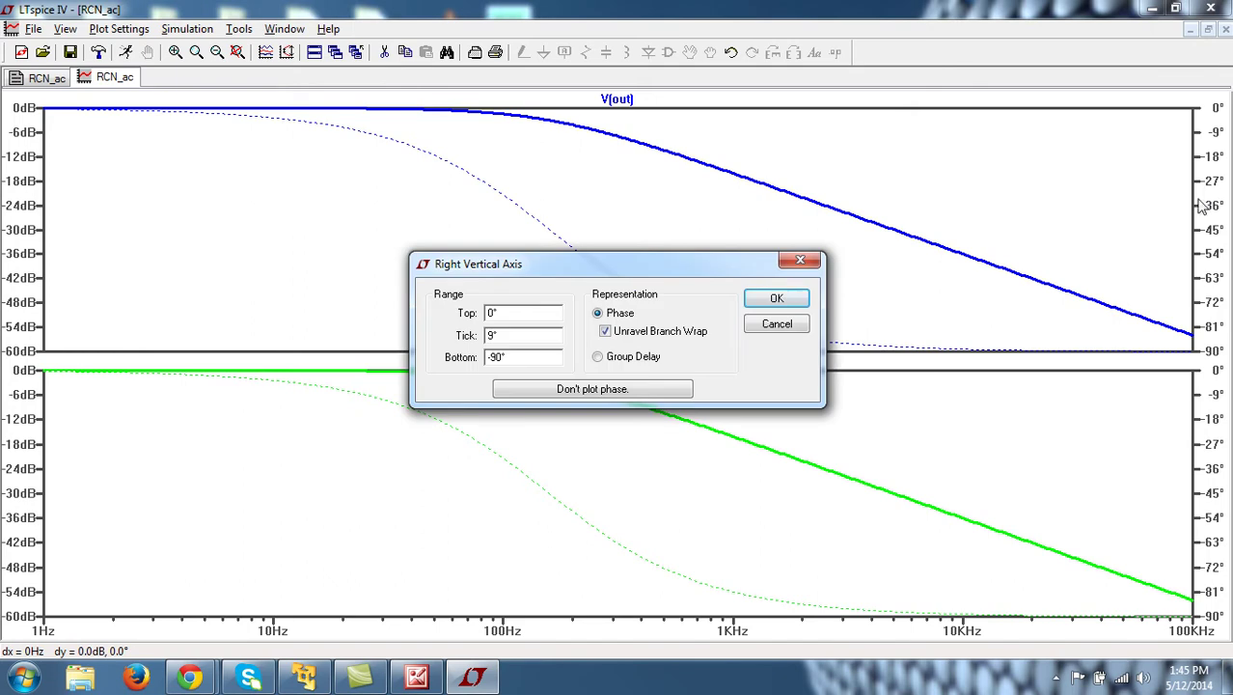
{"action": "left_click", "coordinate": [592, 389]}
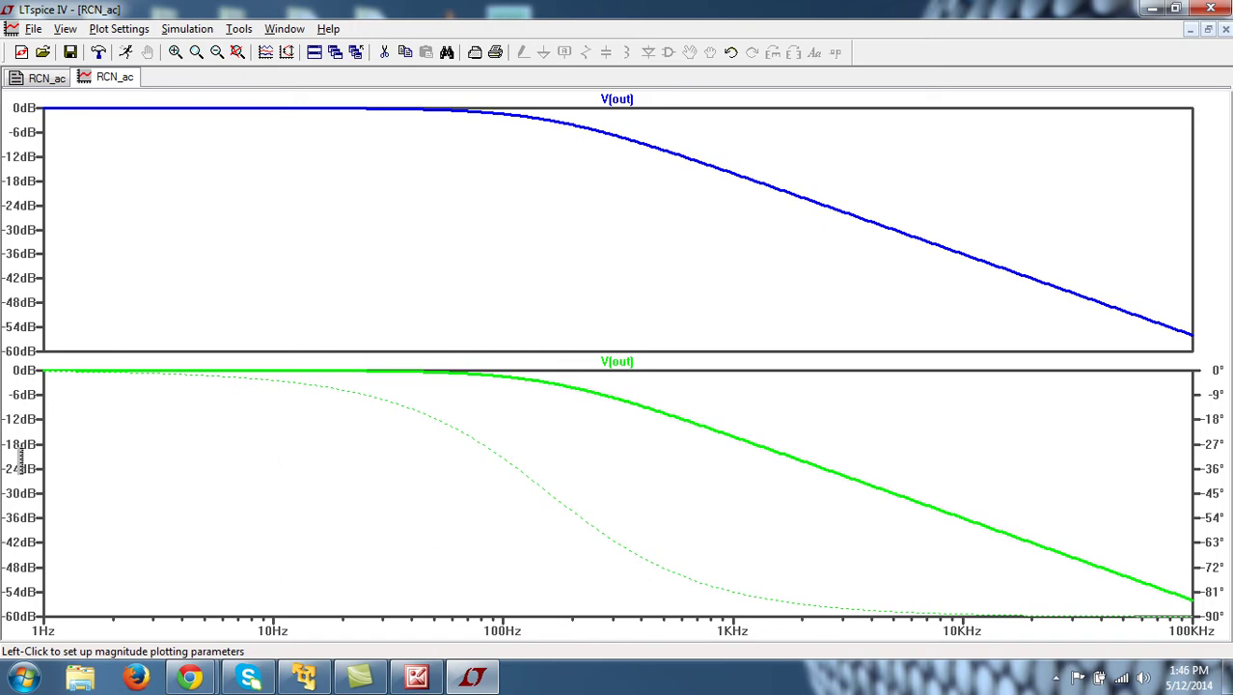
{"action": "left_click", "coordinate": [27, 467]}
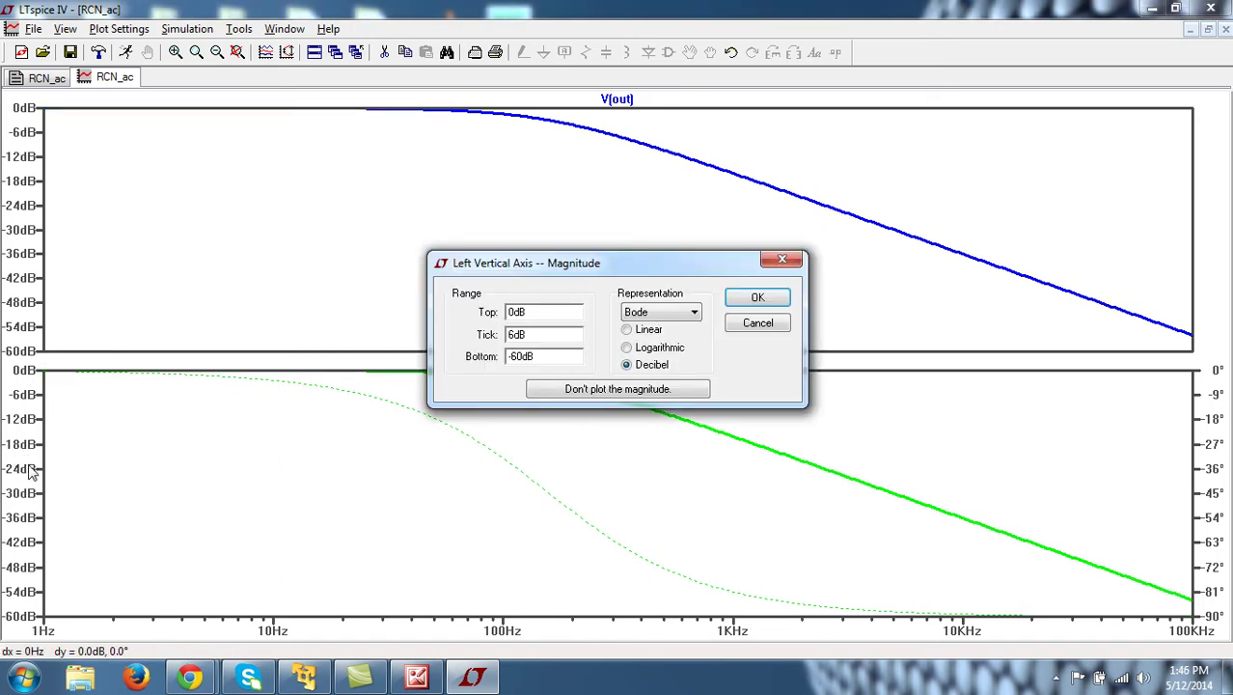
{"action": "left_click", "coordinate": [626, 390]}
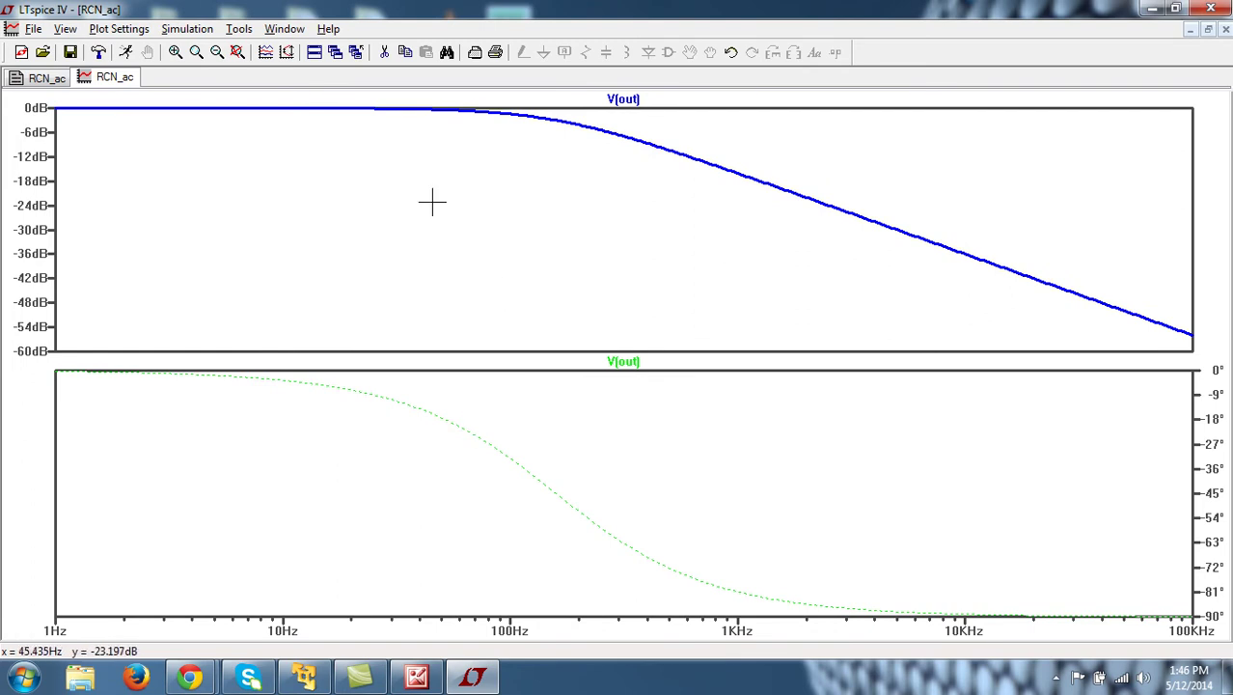
Switch the upper pane's magnitude axis representation from dB to Linear, showing 0 to 1.0V.
{"action": "left_click", "coordinate": [32, 198]}
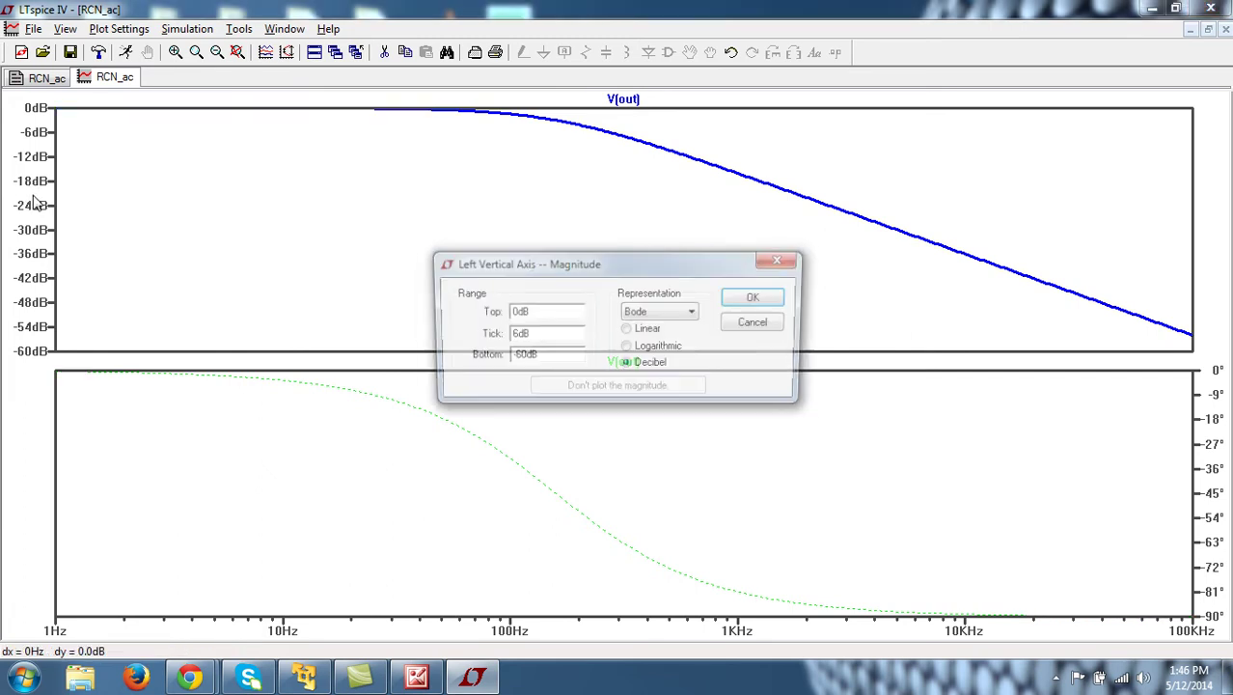
{"action": "left_click", "coordinate": [758, 325]}
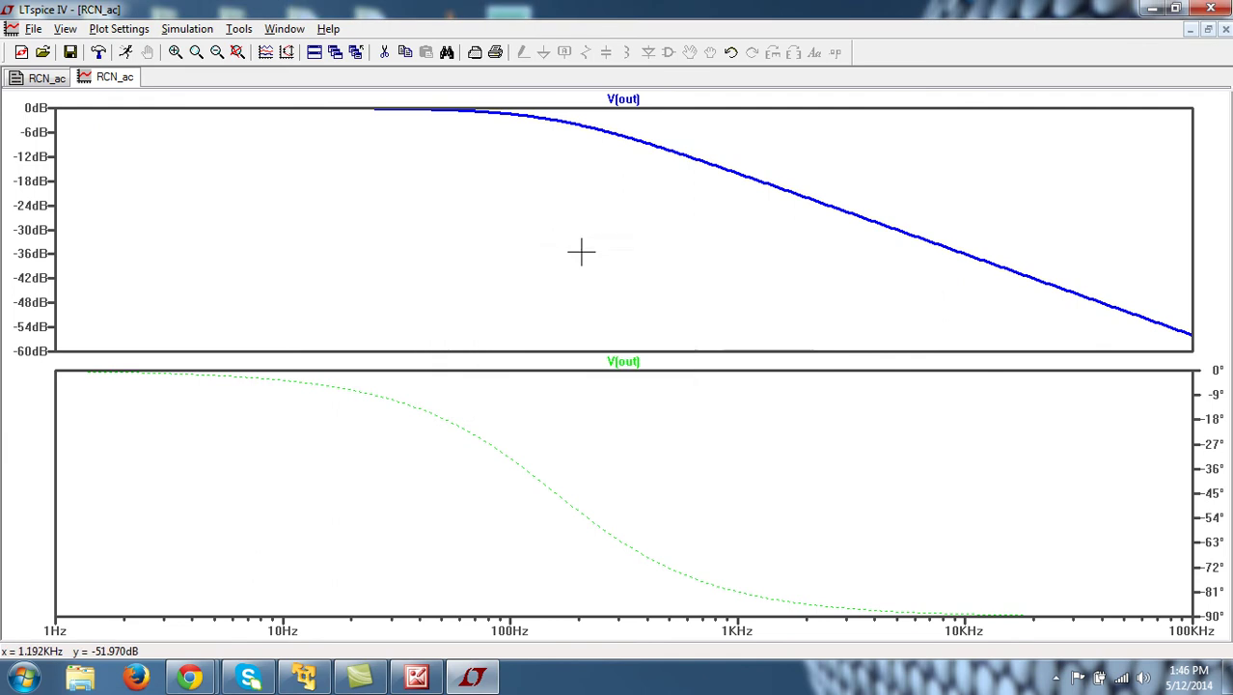
{"action": "left_click", "coordinate": [40, 180]}
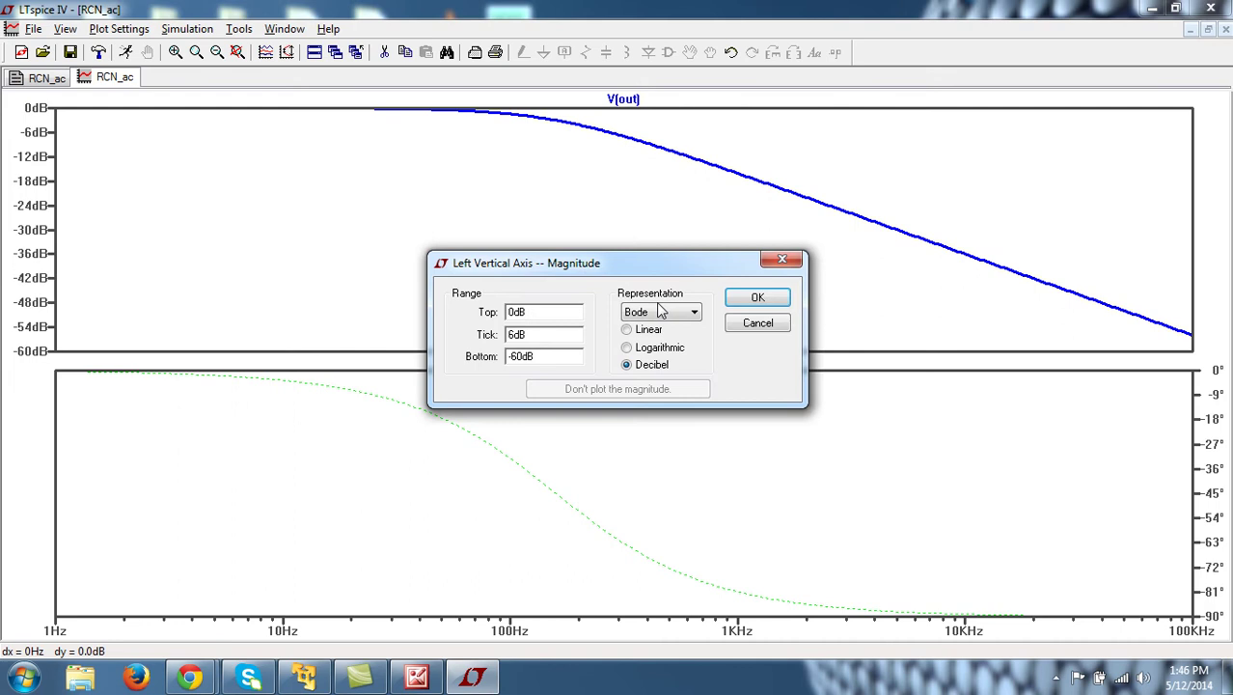
{"action": "left_click", "coordinate": [667, 315]}
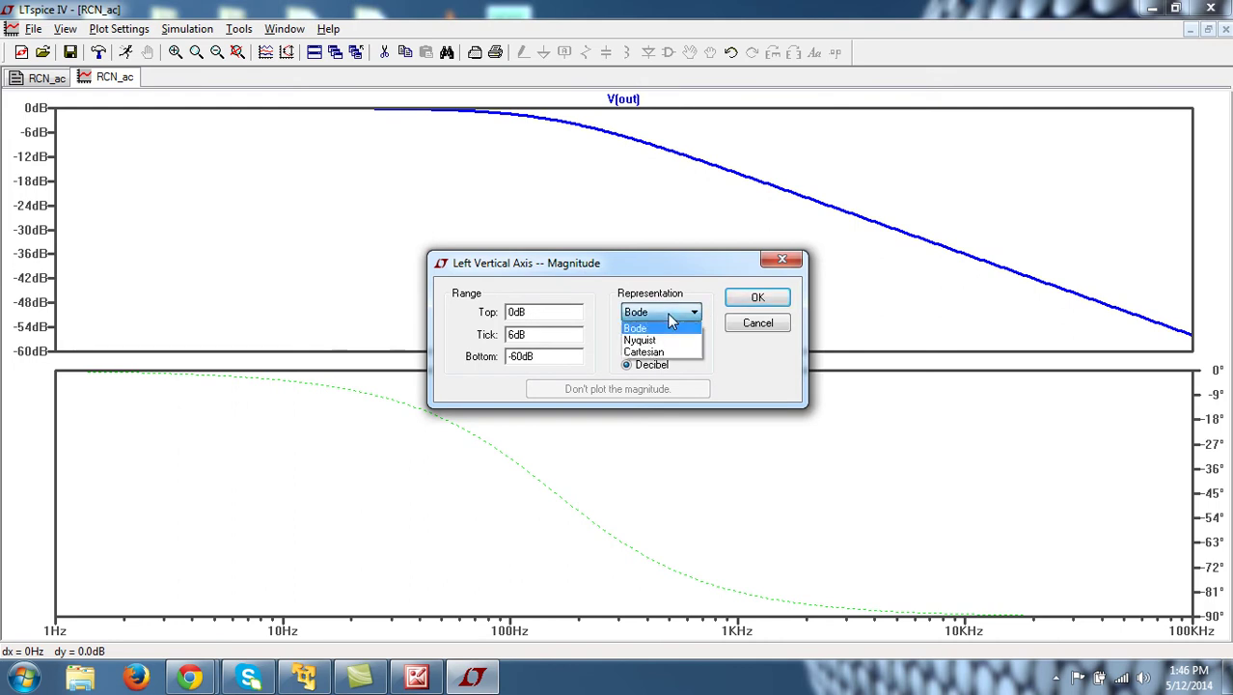
{"action": "left_click", "coordinate": [666, 311]}
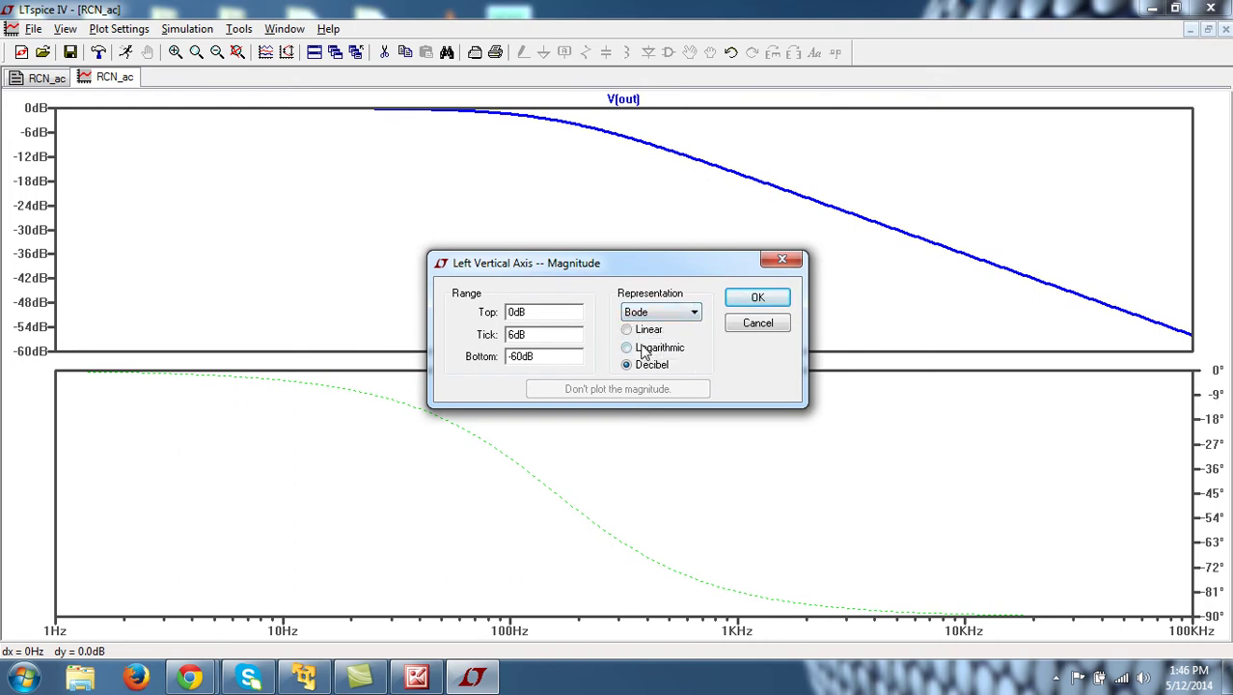
{"action": "left_click", "coordinate": [627, 330]}
{"action": "left_click", "coordinate": [768, 298]}
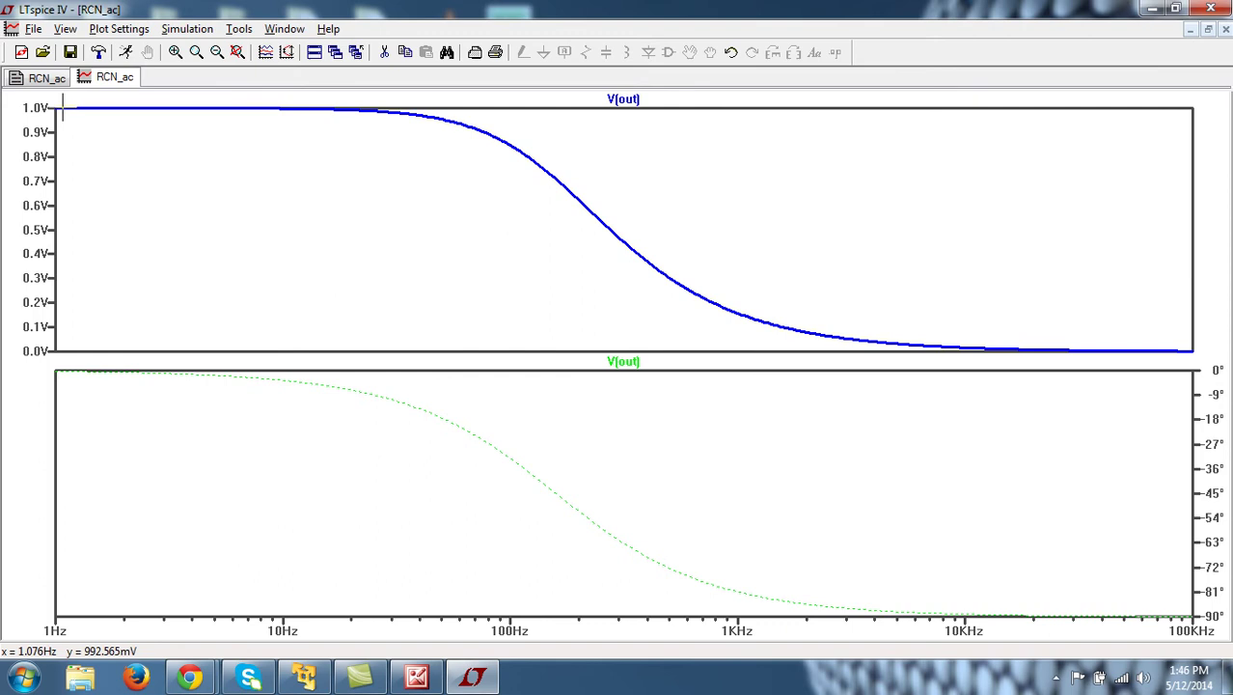
{"action": "left_click", "coordinate": [48, 79]}
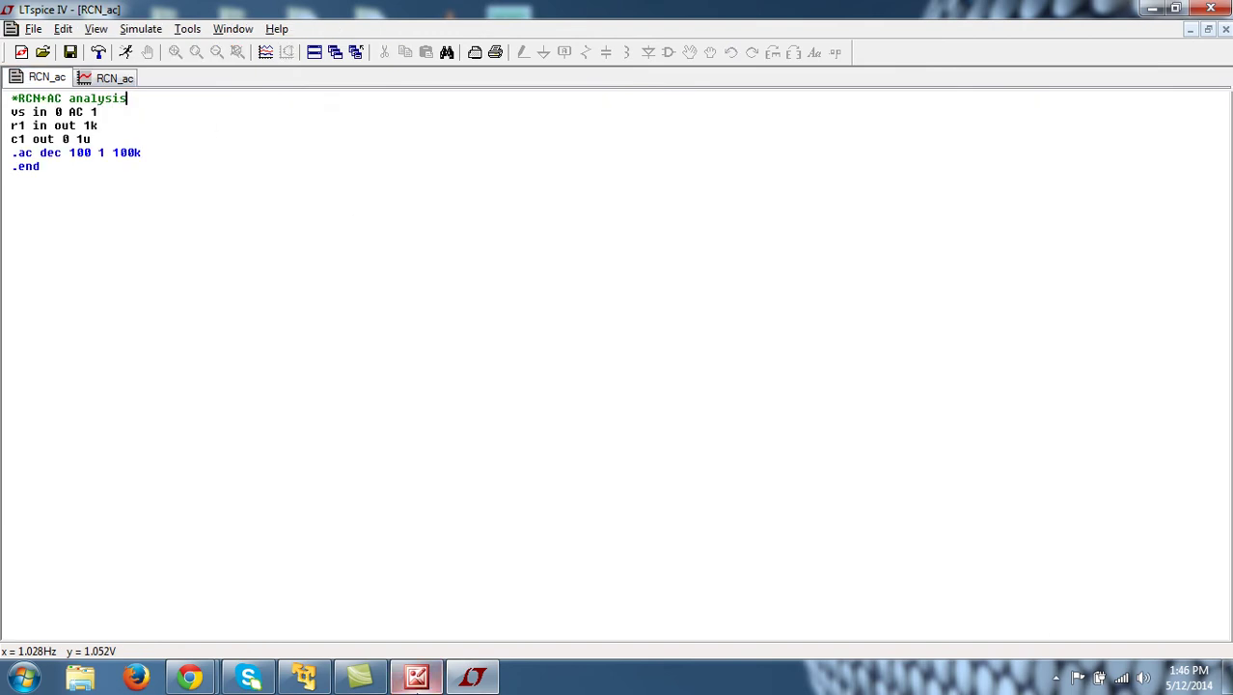
{"action": "left_click", "coordinate": [415, 677]}
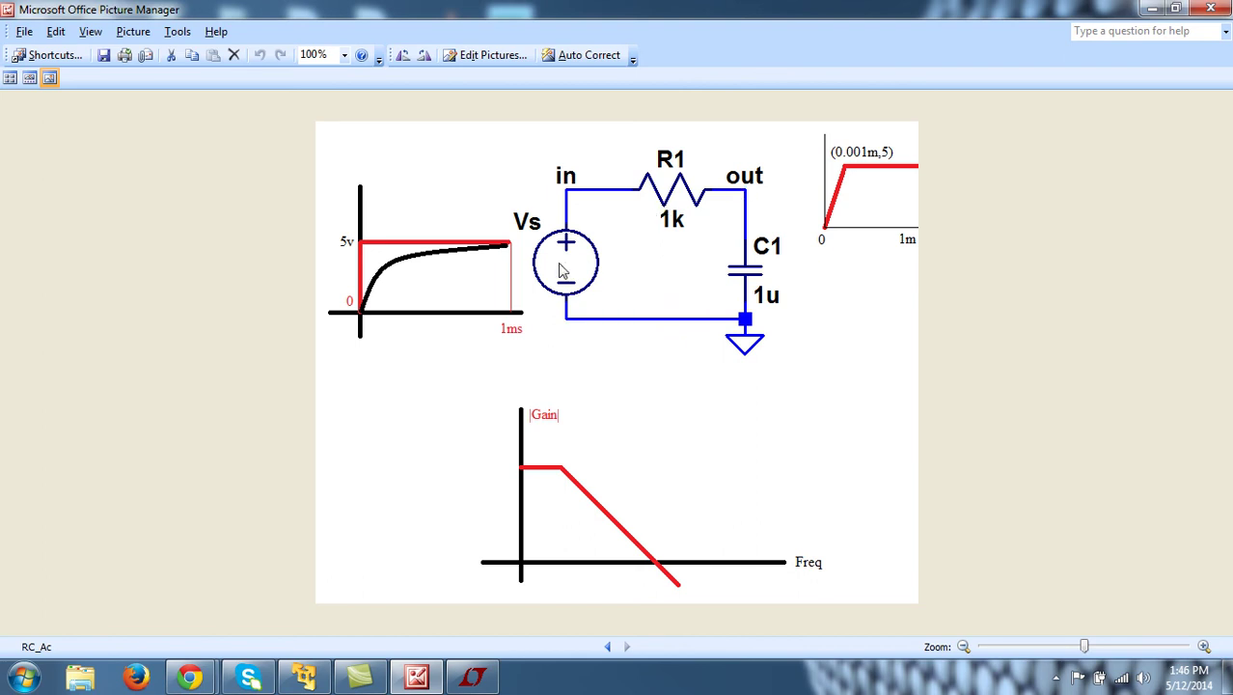
{"action": "left_click", "coordinate": [1148, 8]}
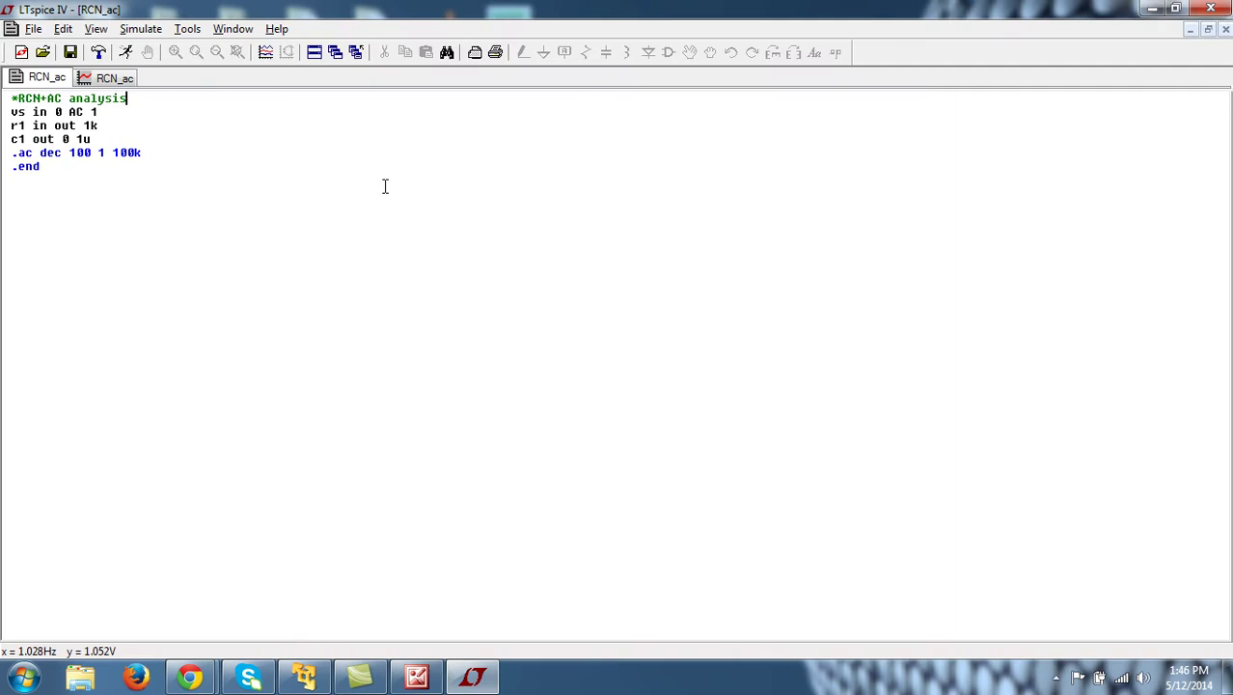
{"action": "left_click", "coordinate": [112, 79]}
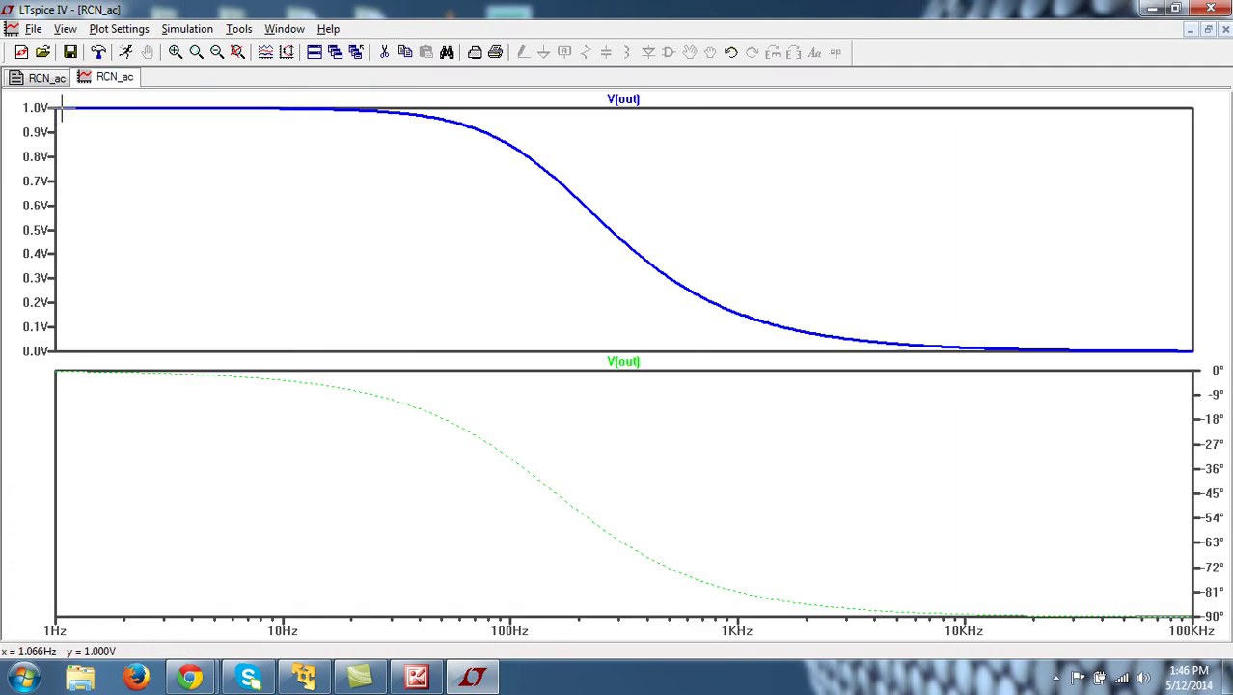
{"action": "left_click", "coordinate": [630, 100]}
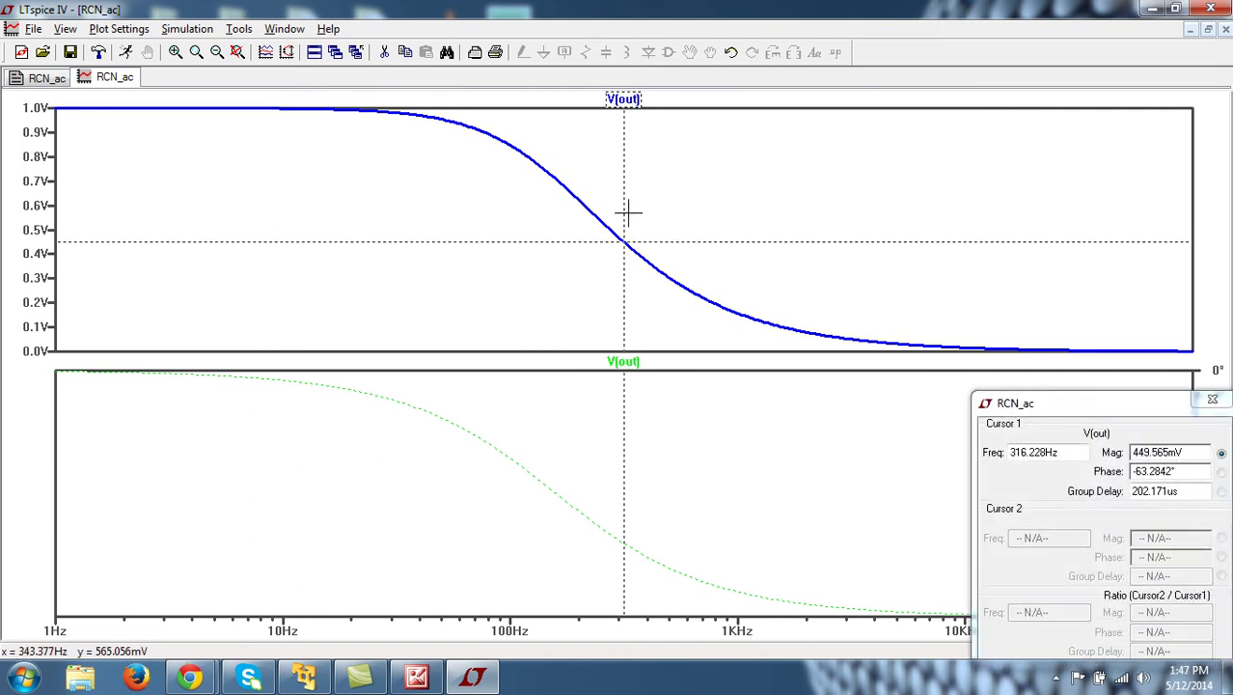
{"action": "left_click_drag", "start_coordinate": [624, 210], "coordinate": [620, 209]}
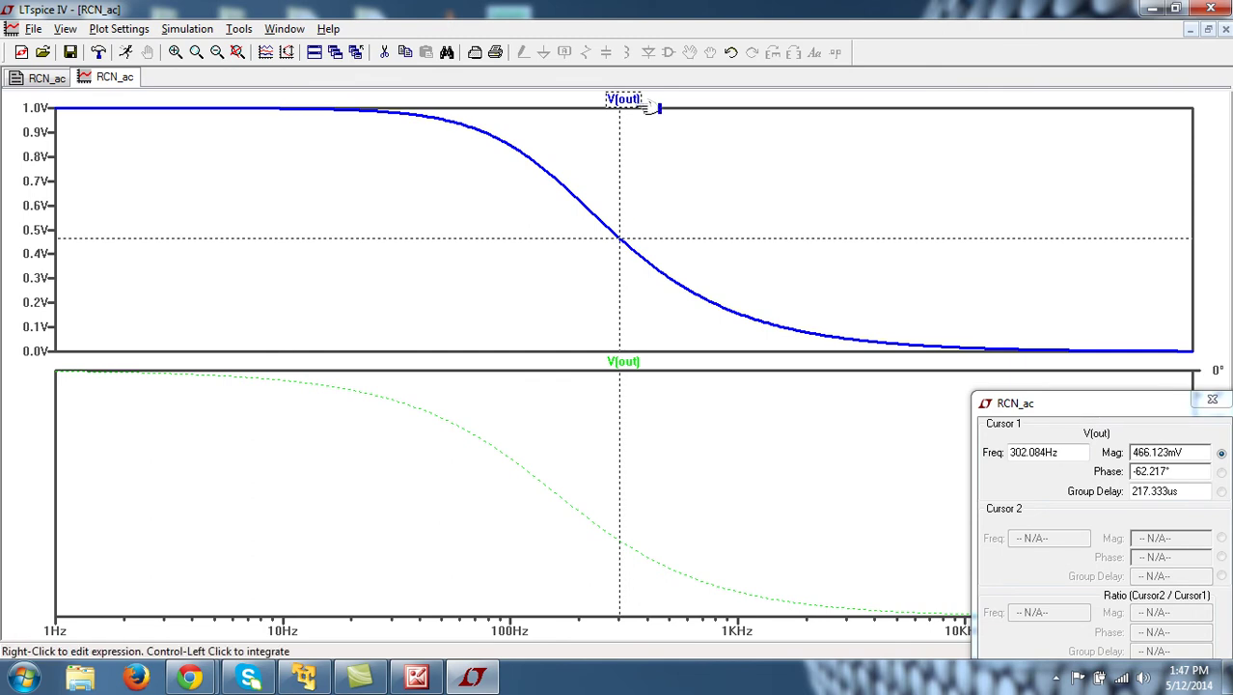
{"action": "mouse_move", "coordinate": [621, 157]}
{"action": "left_mouse_down"}
{"action": "mouse_move", "coordinate": [553, 152]}
{"action": "mouse_move", "coordinate": [522, 130]}
{"action": "mouse_move", "coordinate": [542, 139]}
{"action": "left_mouse_up"}
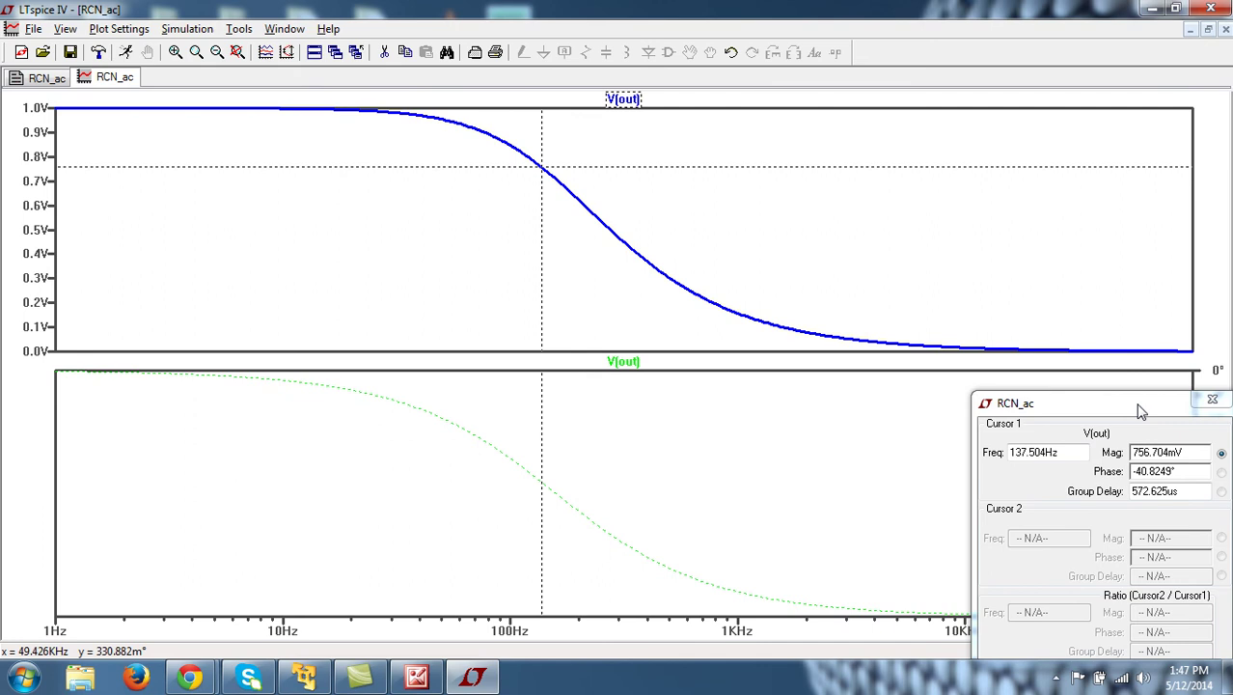
{"action": "left_click", "coordinate": [1212, 399]}
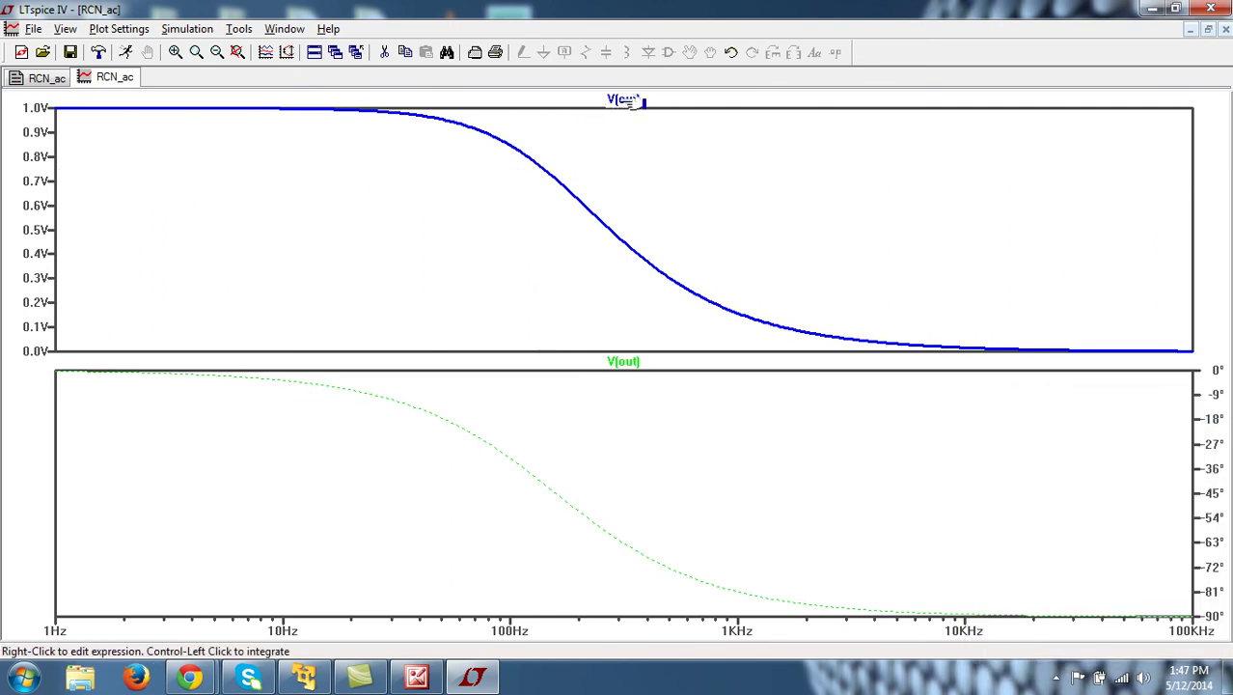
{"action": "right_click", "coordinate": [625, 101]}
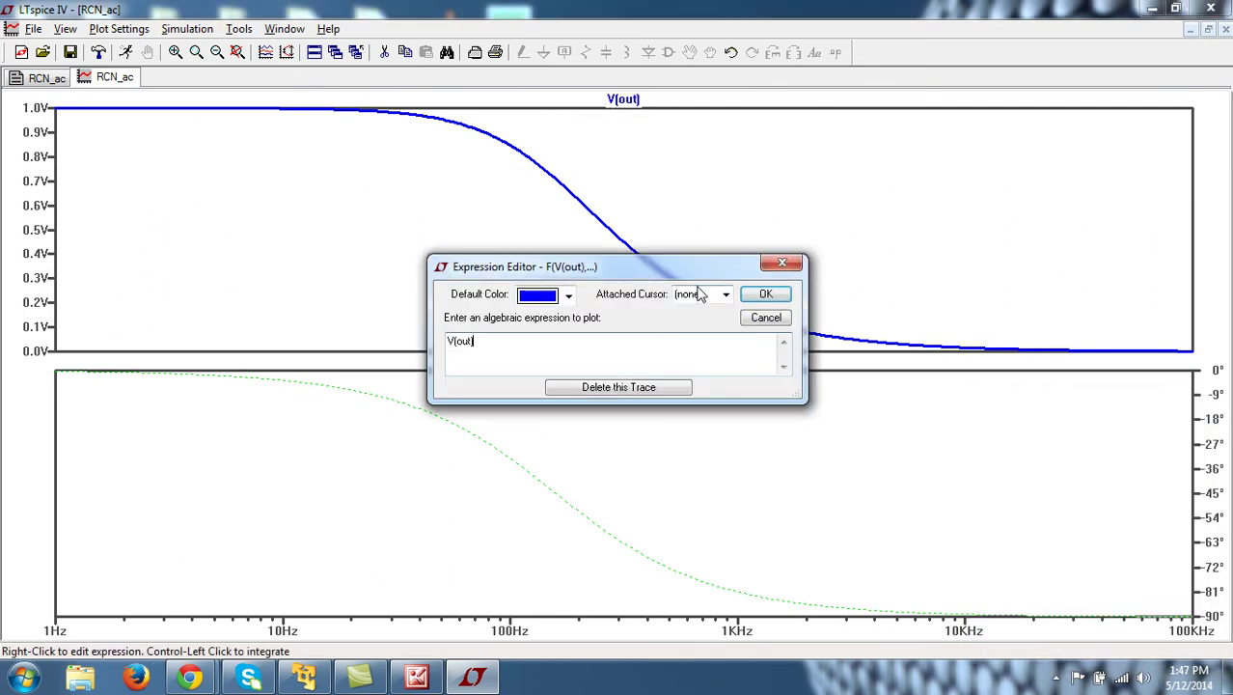
{"action": "left_click", "coordinate": [725, 294]}
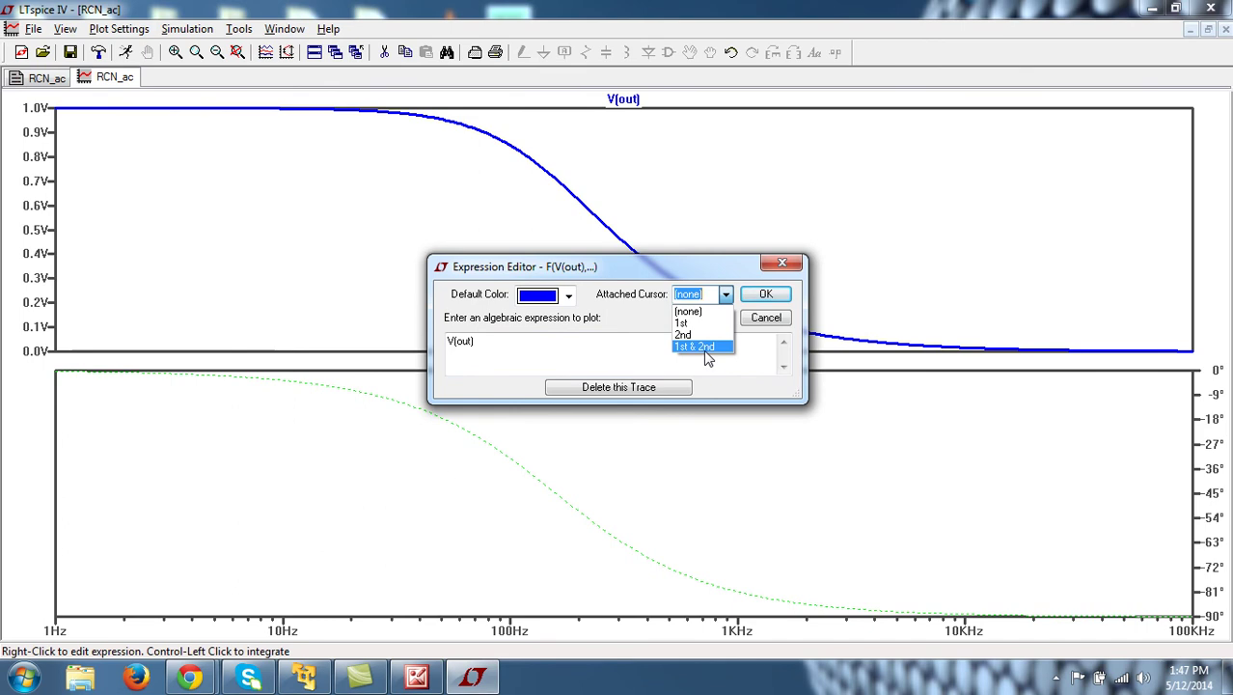
{"action": "left_click", "coordinate": [726, 342]}
{"action": "left_click", "coordinate": [765, 295]}
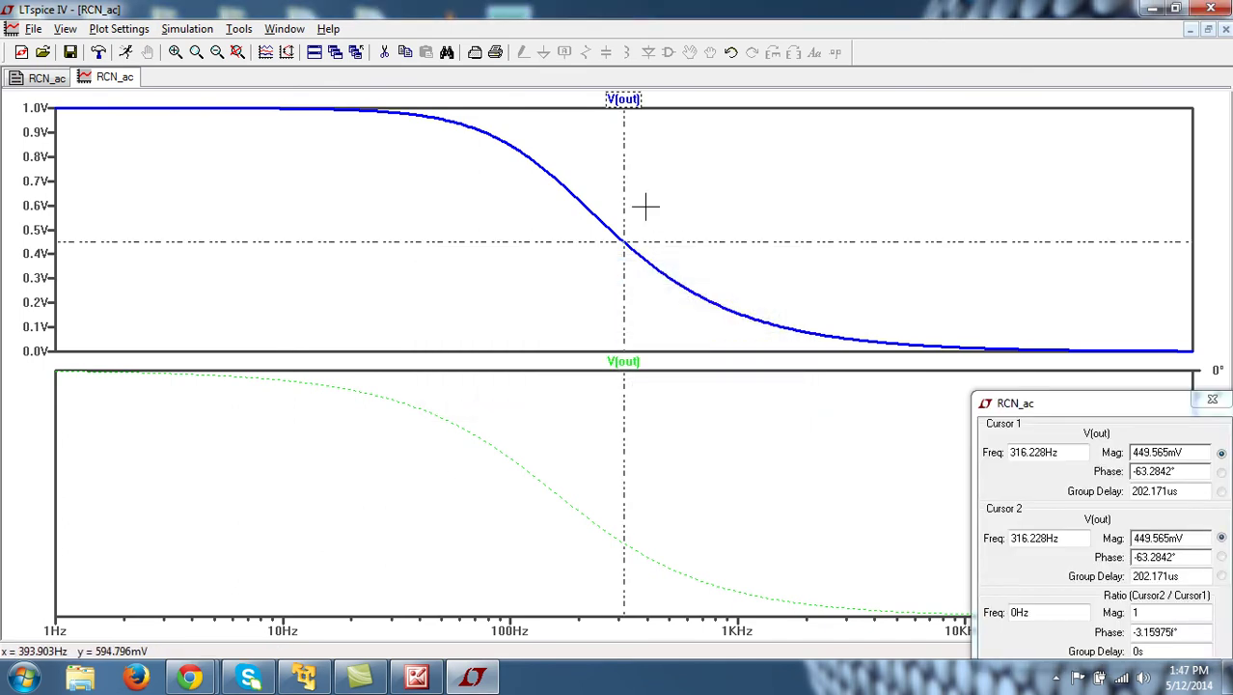
{"action": "left_click_drag", "start_coordinate": [624, 205], "coordinate": [530, 193]}
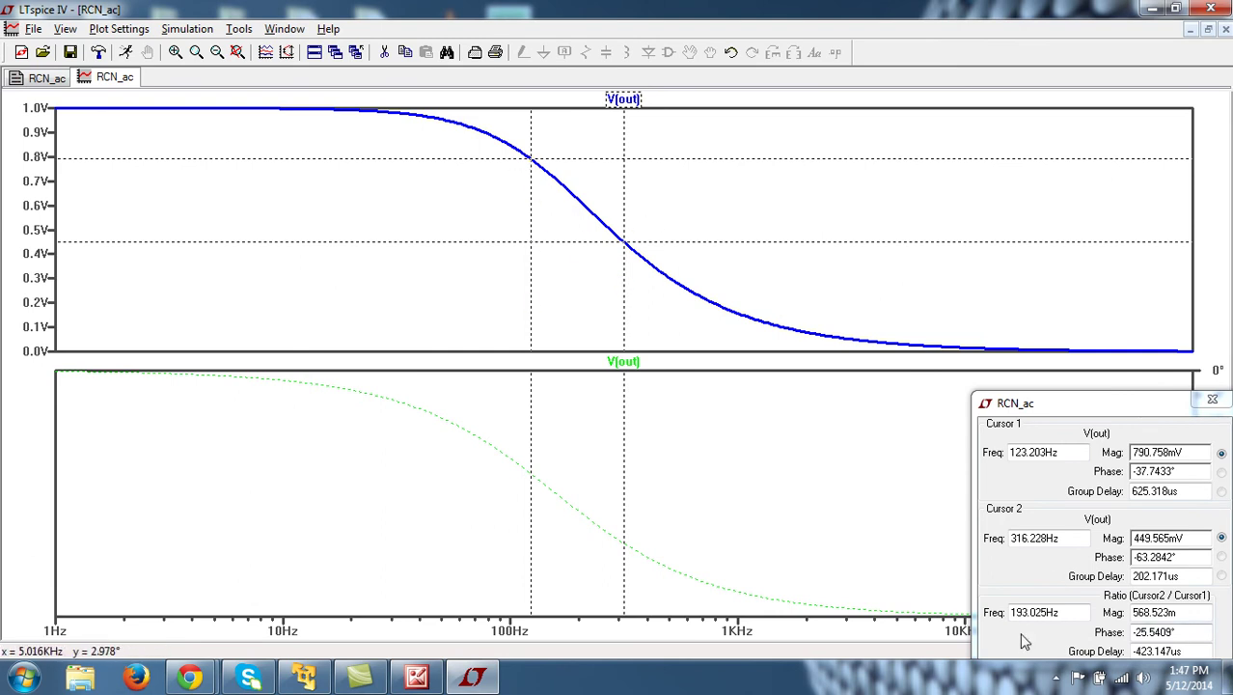
{"action": "left_click", "coordinate": [1212, 399]}
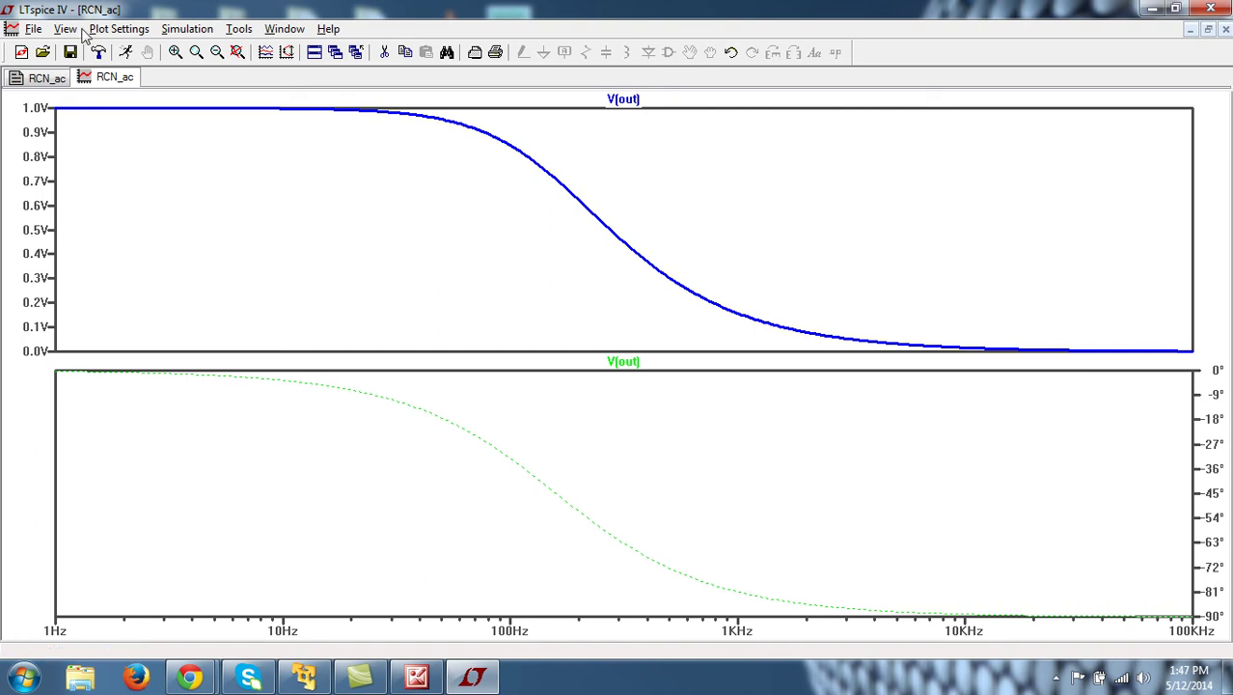
Place a blue 'frequency response' text annotation beside the falling V(out) magnitude curve.
{"action": "left_click", "coordinate": [138, 31]}
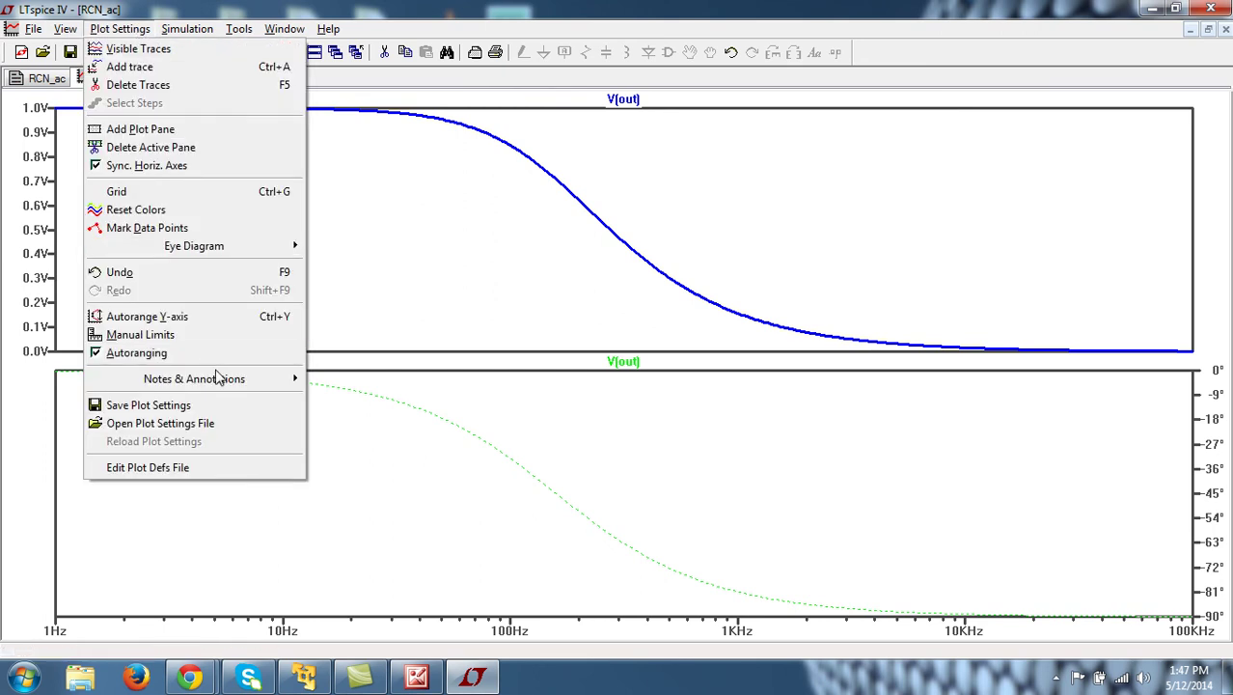
{"action": "mouse_move", "coordinate": [214, 387]}
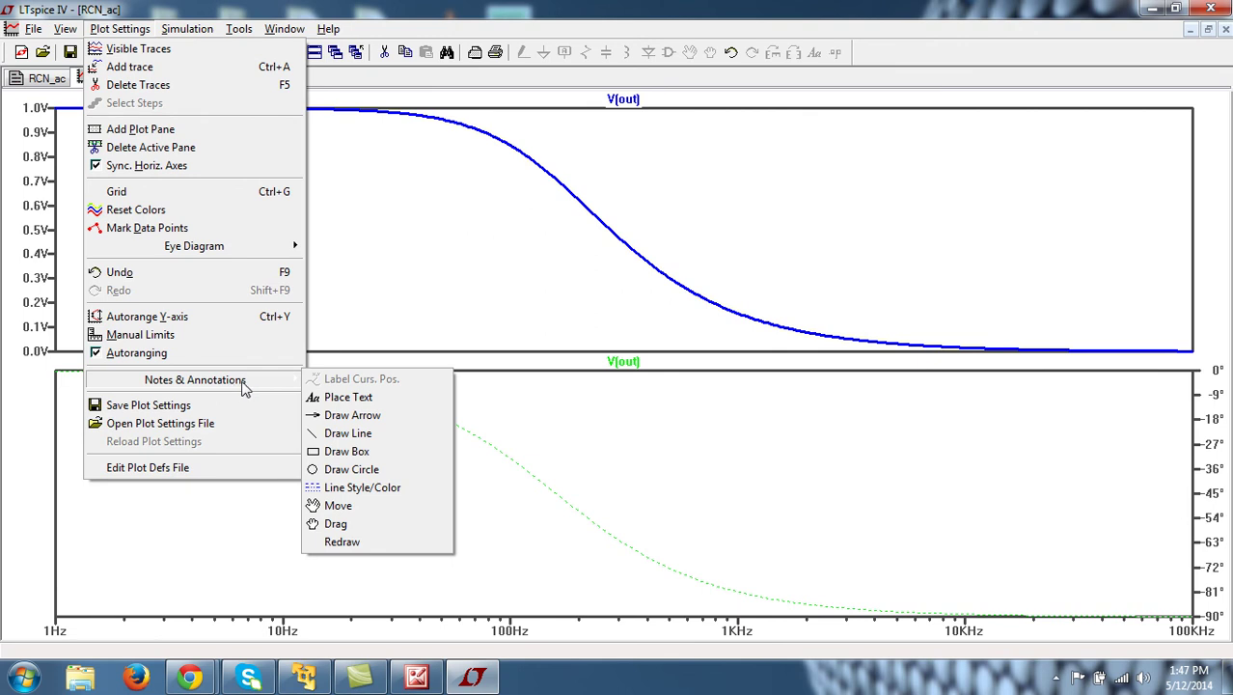
{"action": "left_click", "coordinate": [344, 398]}
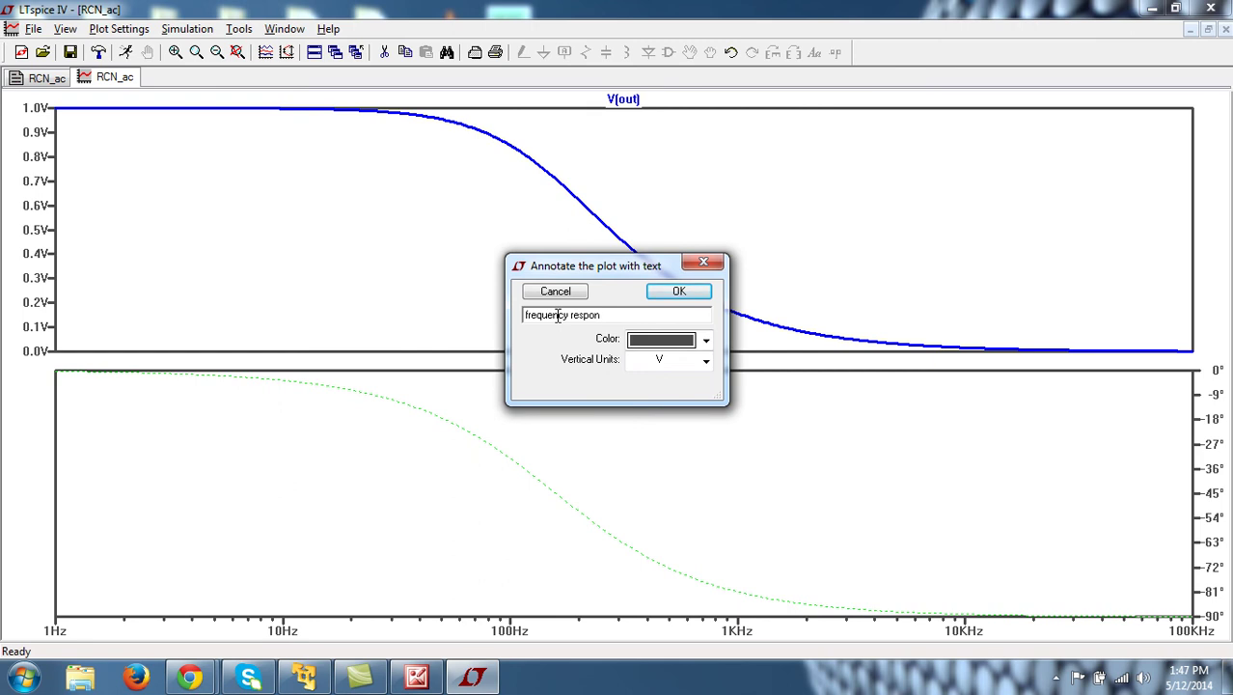
{"action": "left_click", "coordinate": [662, 340]}
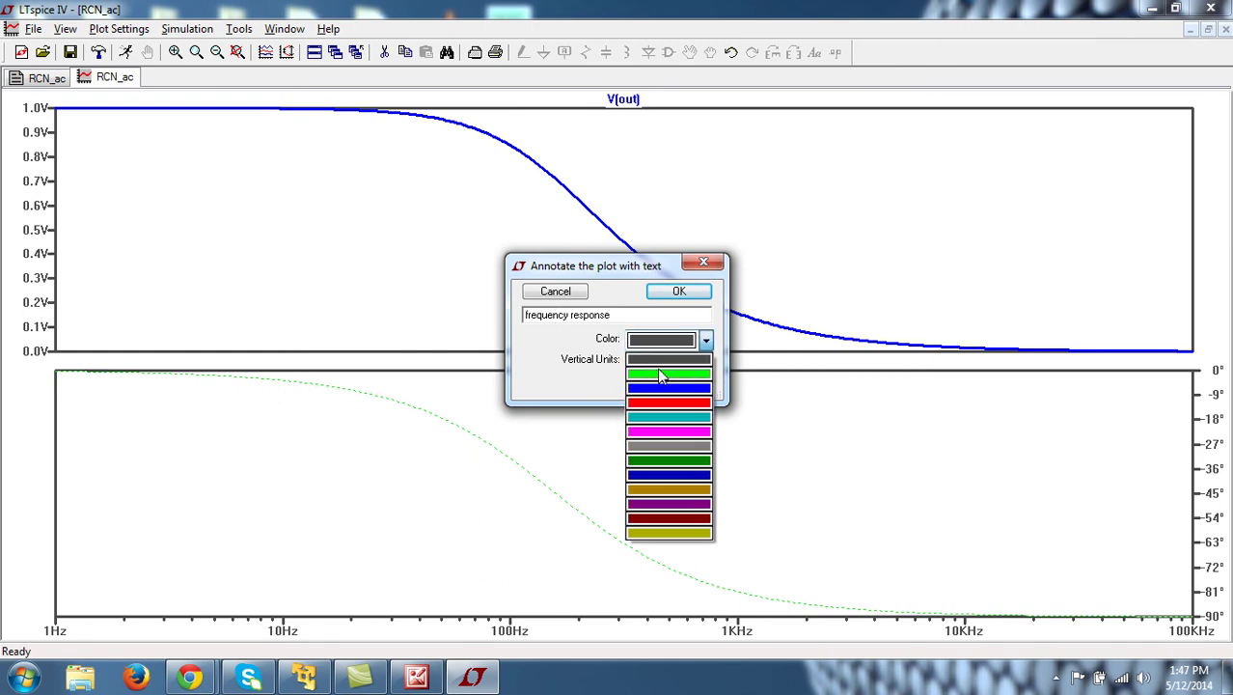
{"action": "left_click", "coordinate": [662, 389]}
{"action": "left_click", "coordinate": [683, 291]}
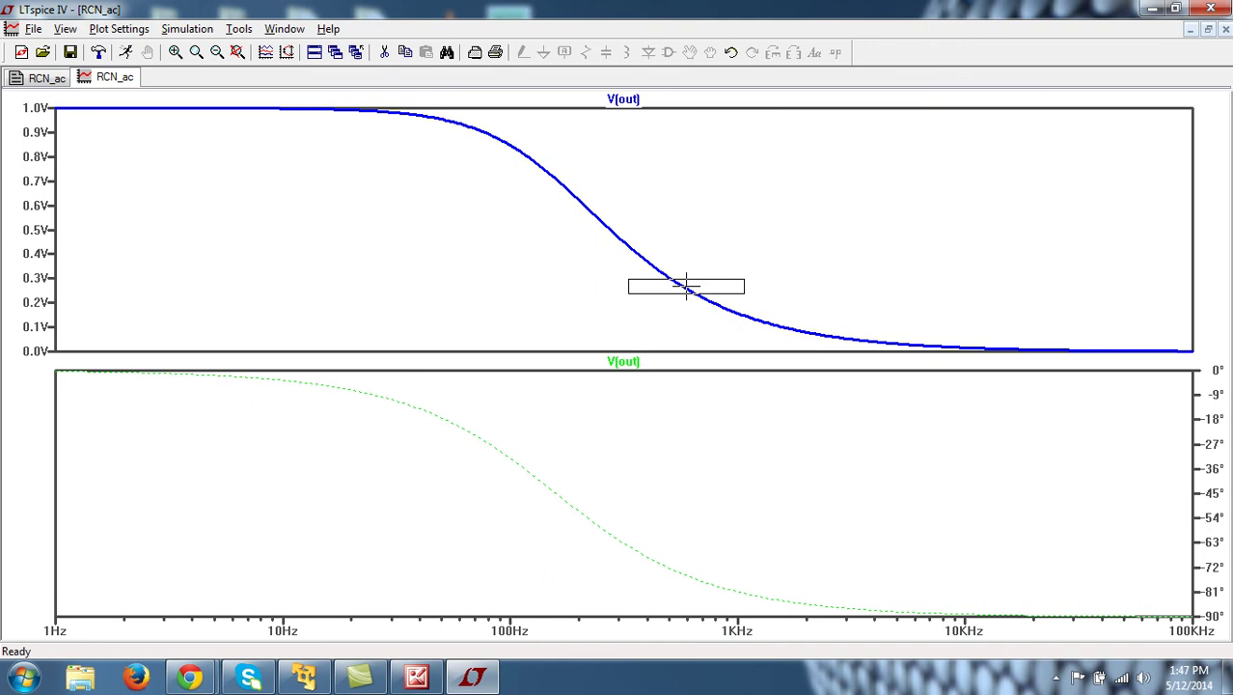
{"action": "left_click", "coordinate": [645, 164]}
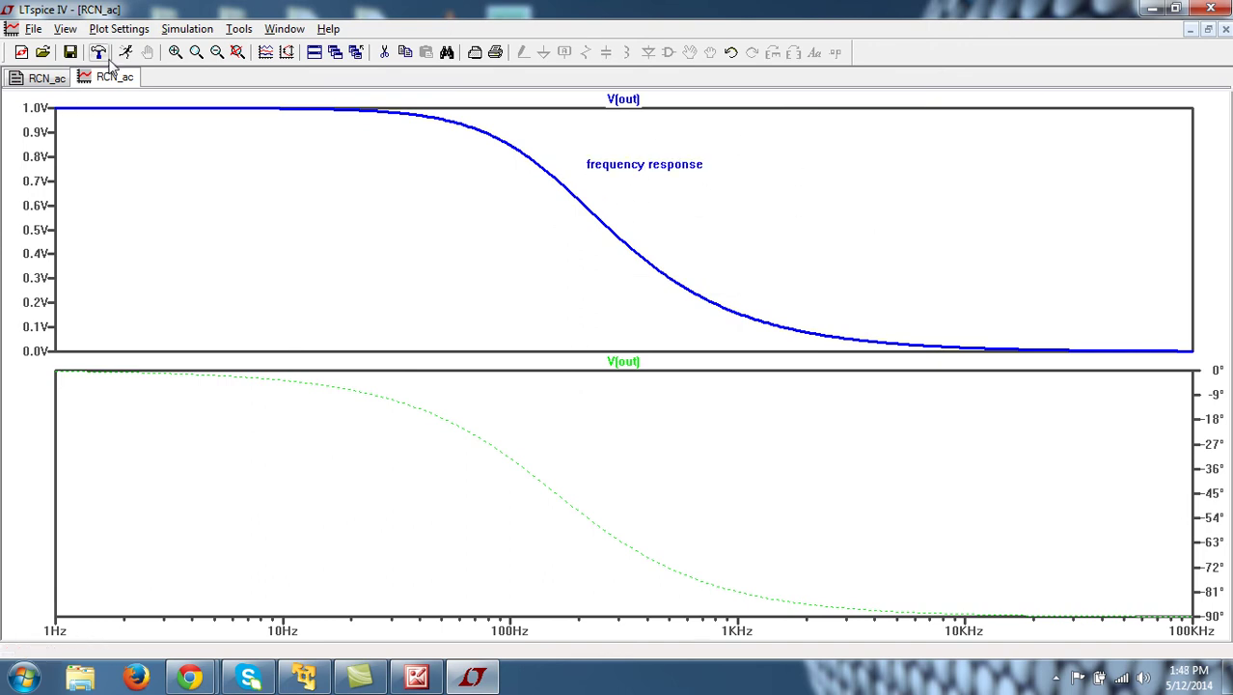
Change the left magnitude axis tick spacing from 100mV to 500mV.
{"action": "left_click", "coordinate": [32, 29]}
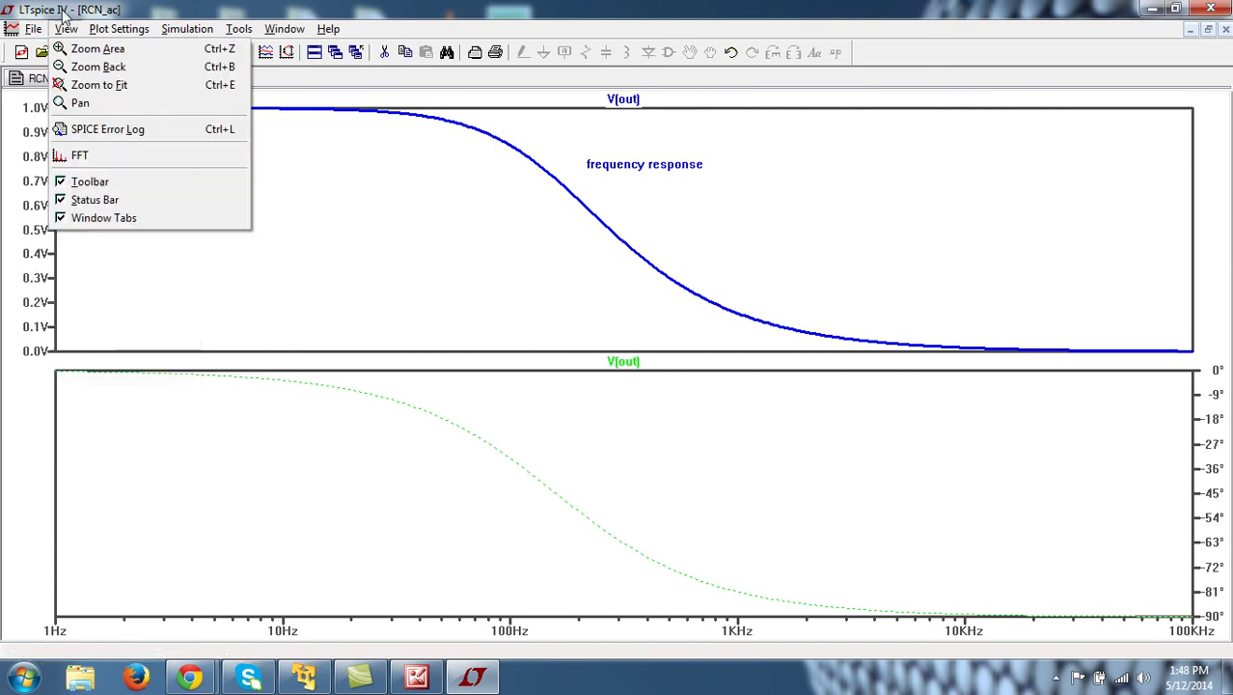
{"action": "mouse_move", "coordinate": [93, 32]}
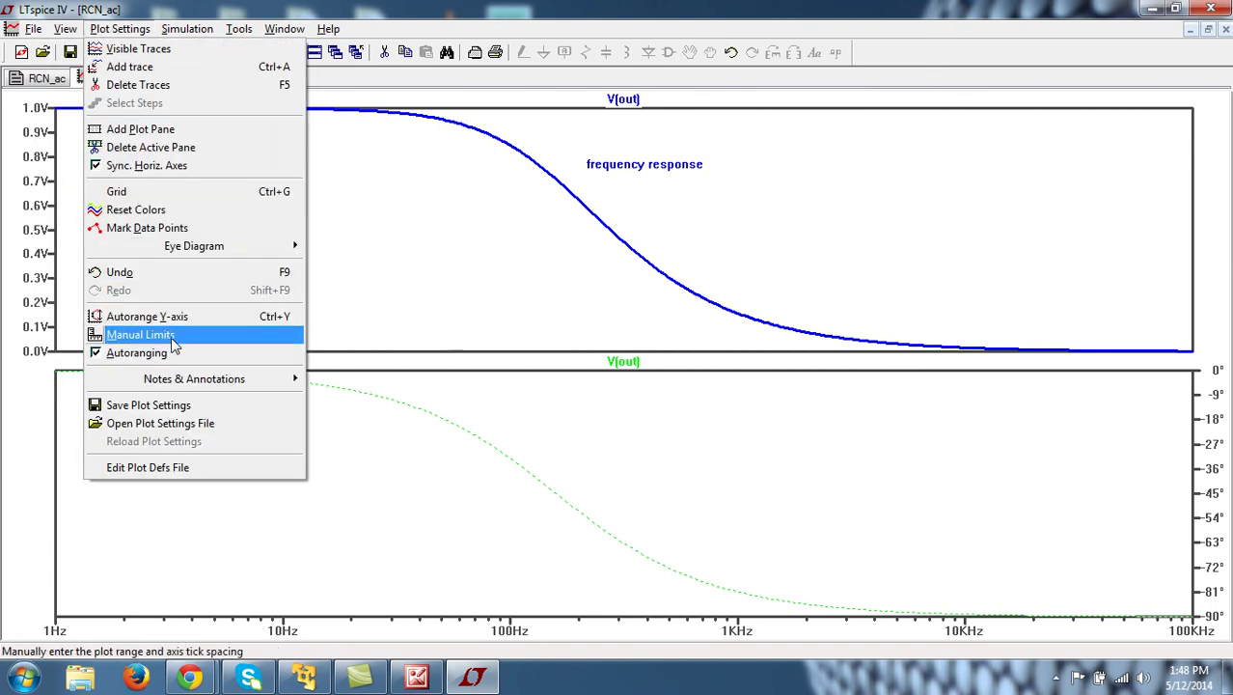
{"action": "left_click", "coordinate": [479, 289]}
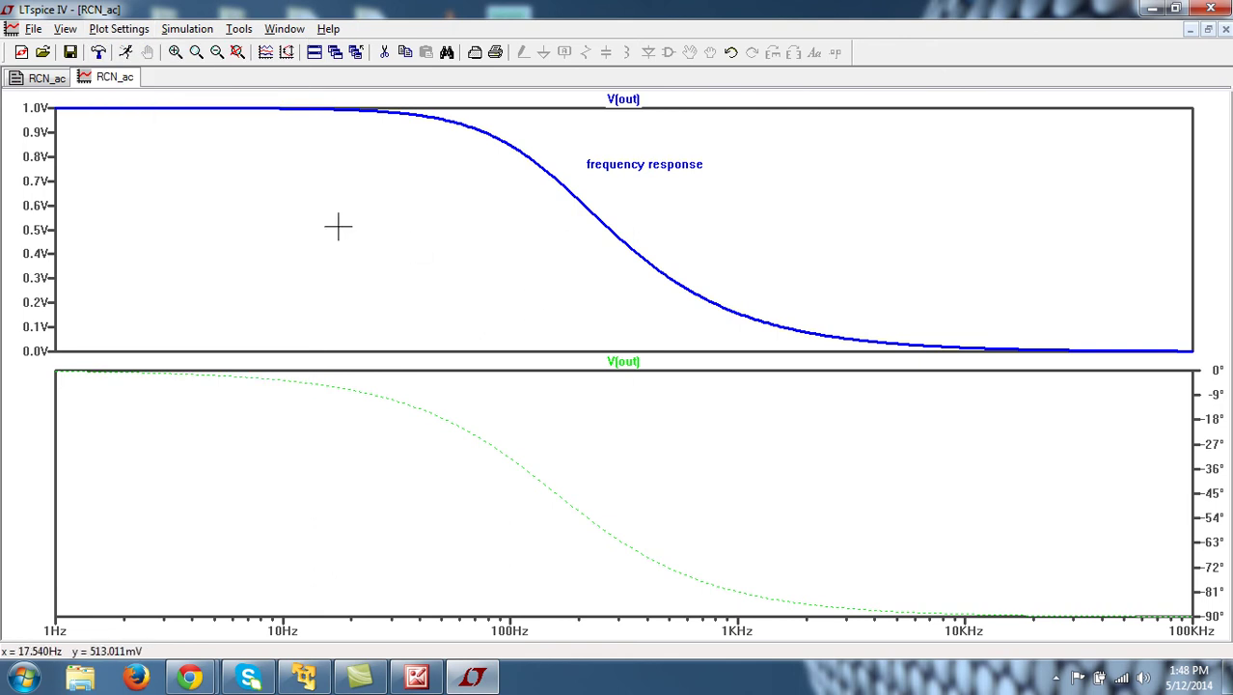
{"action": "left_click", "coordinate": [44, 187]}
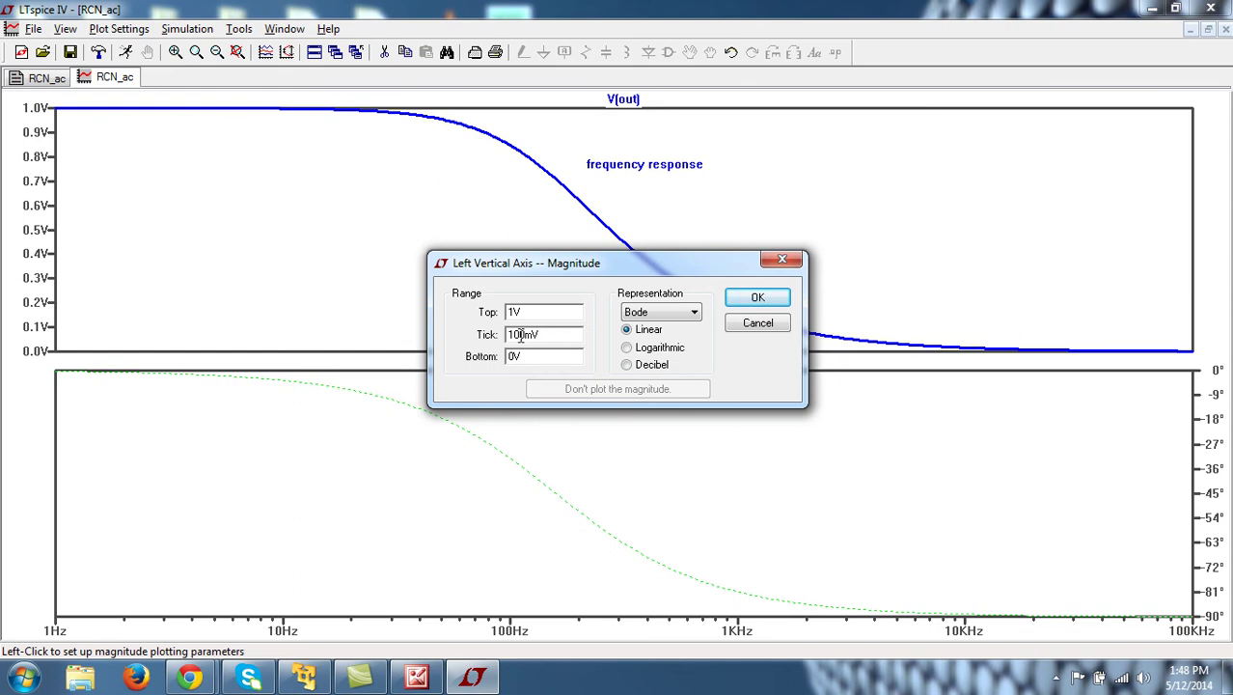
{"action": "left_click_drag", "start_coordinate": [520, 335], "coordinate": [506, 335]}
{"action": "left_click", "coordinate": [516, 334]}
{"action": "key", "text": "BackSpace"}
{"action": "type", "text": "5"}
{"action": "left_click", "coordinate": [758, 301]}
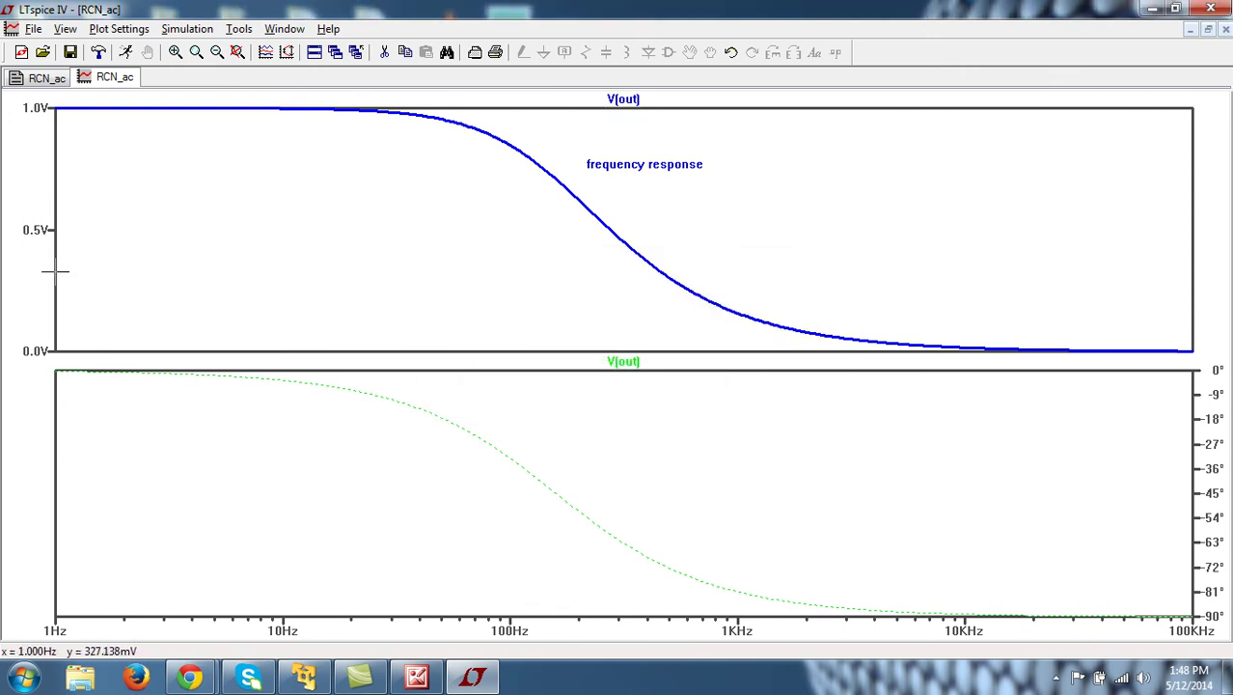